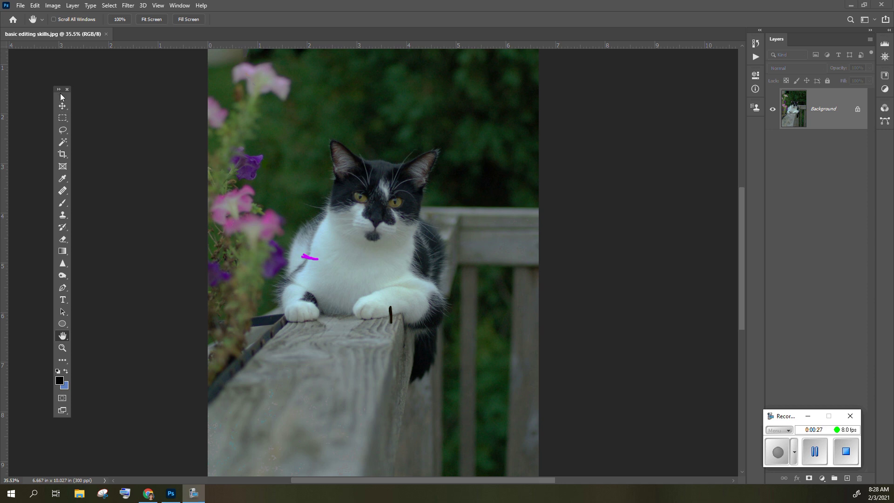
# Reposition the floating toolbox in the empty area beside the cat photo, trying its two-column layout before restoring the single column.
pyautogui.moveTo(61, 94); pyautogui.dragTo(62, 78)
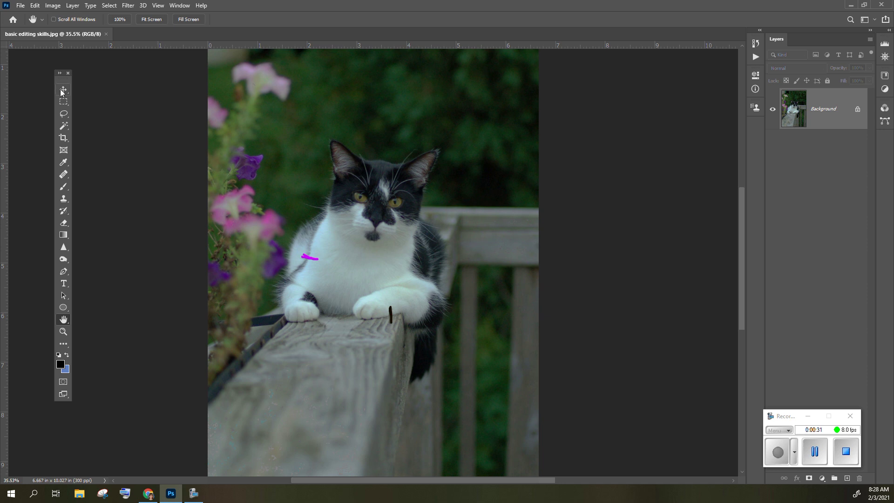
pyautogui.moveTo(63, 74); pyautogui.dragTo(104, 101)
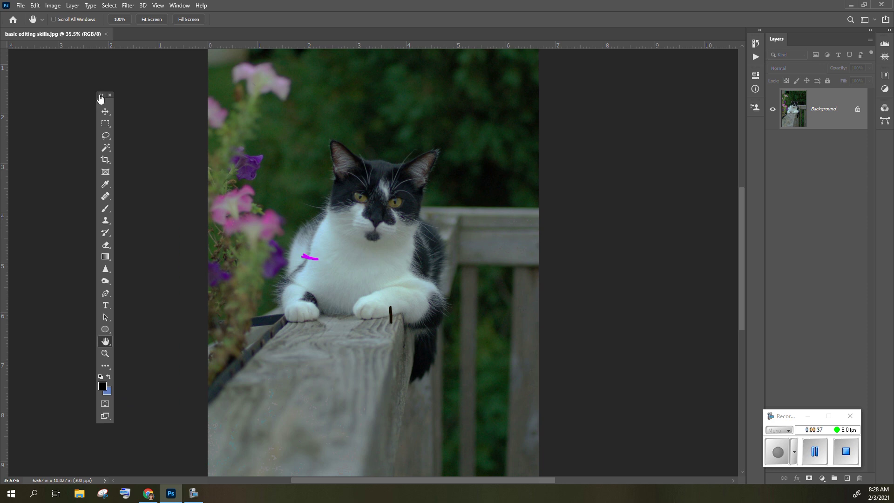
pyautogui.click(101, 95)
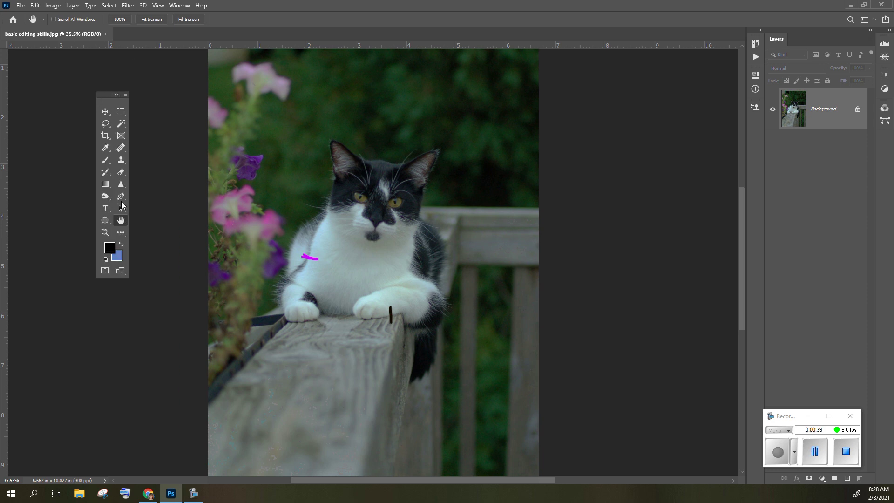
pyautogui.click(116, 95)
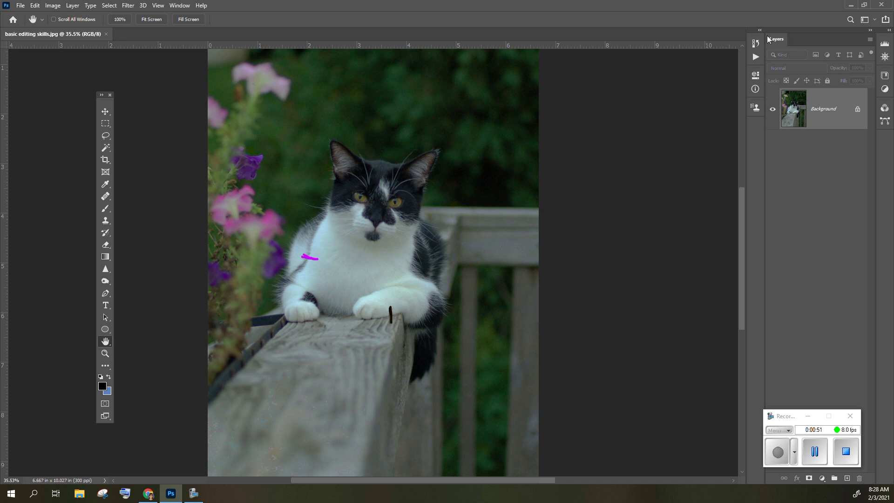
# Undock the Layers panel to float over the workspace, then collapse it to an icon and reopen it.
pyautogui.moveTo(778, 41); pyautogui.dragTo(645, 81)
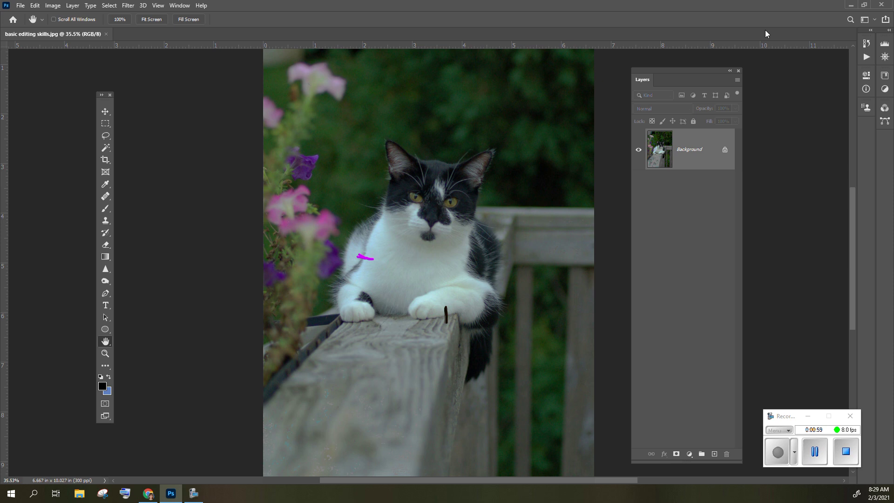
pyautogui.click(730, 71)
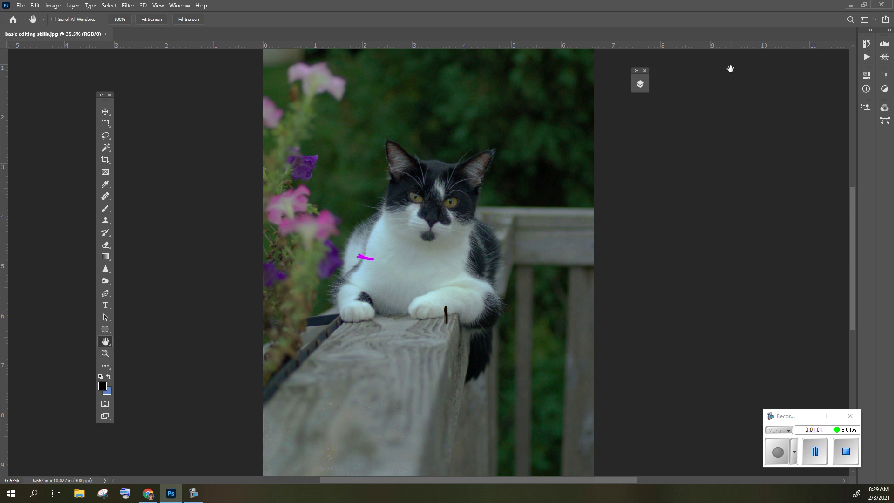
pyautogui.click(640, 85)
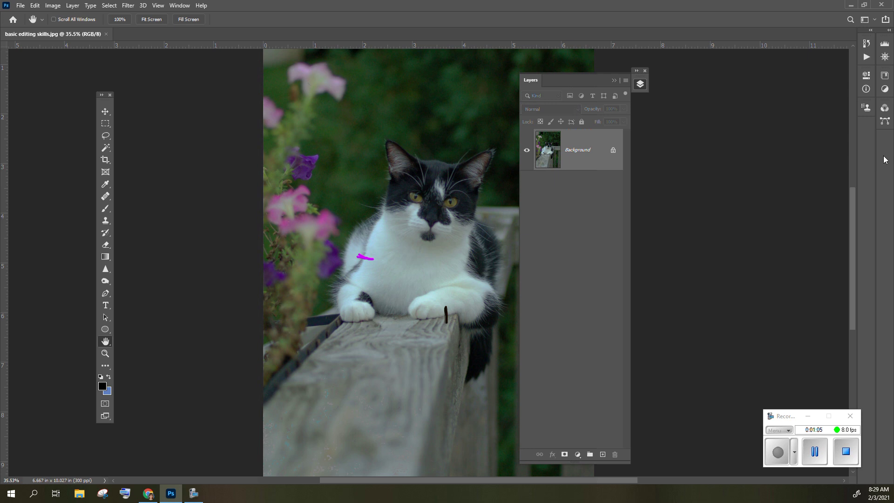
# Float a lengthened Adjustments panel beside the photo and group the Layers panel with it.
pyautogui.click(886, 90)
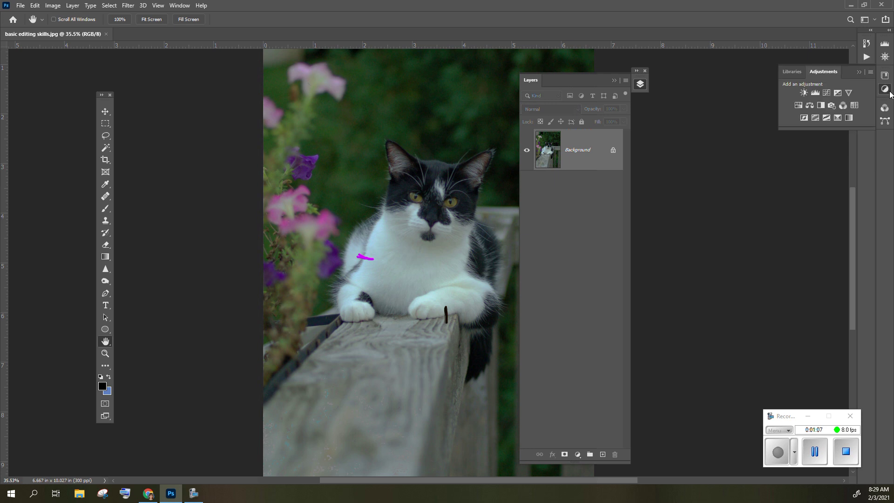
pyautogui.moveTo(828, 73); pyautogui.dragTo(707, 95)
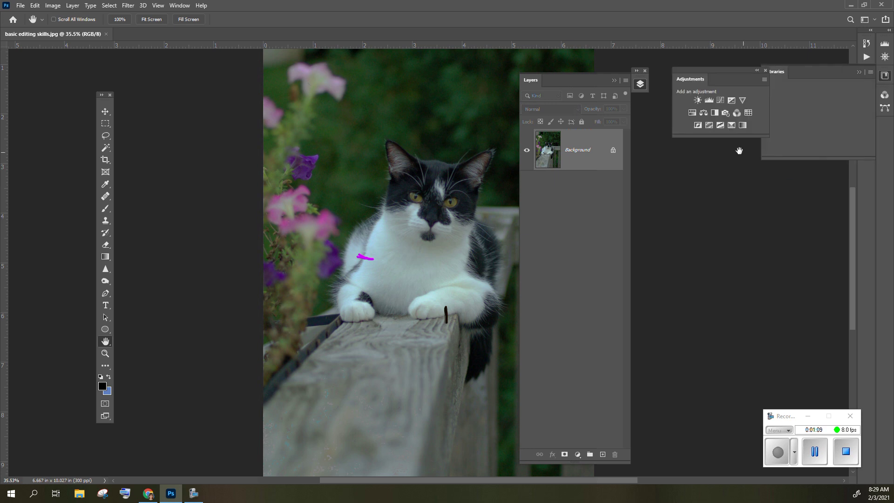
pyautogui.moveTo(721, 138); pyautogui.dragTo(721, 303)
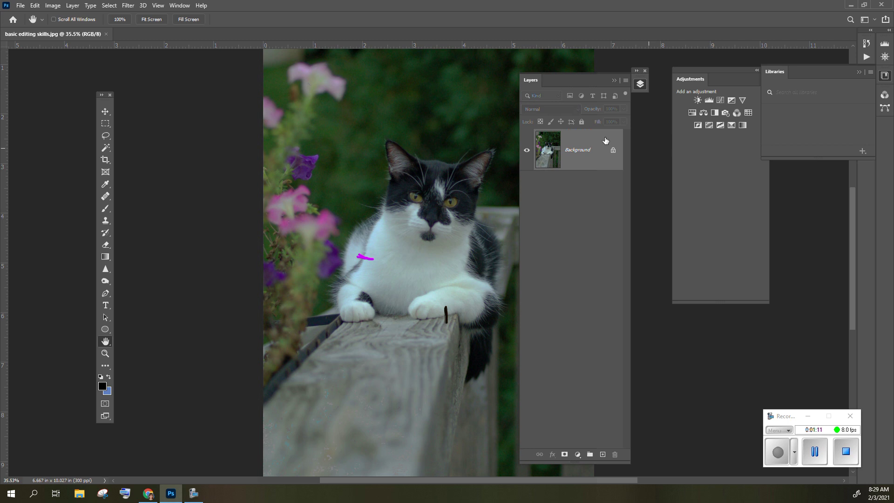
pyautogui.moveTo(528, 82); pyautogui.dragTo(641, 150)
pyautogui.moveTo(711, 178); pyautogui.dragTo(713, 83)
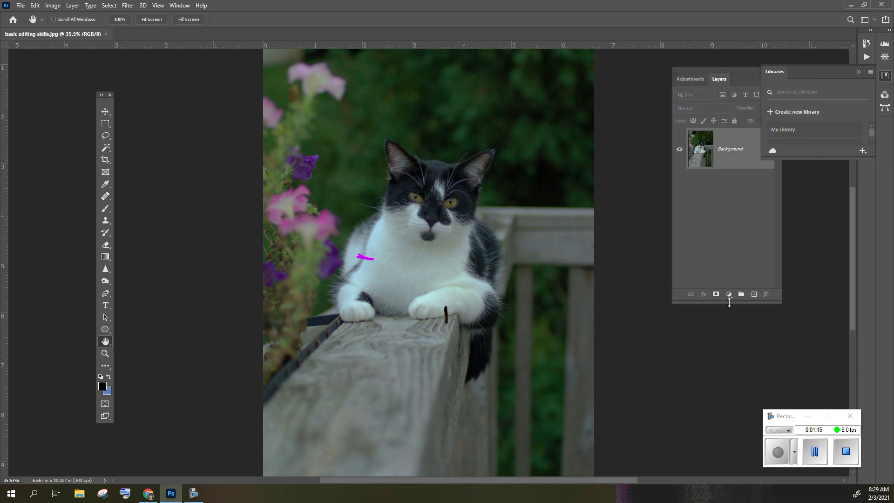
# Shorten the Adjustments and Layers group and collapse it to icons, and close the Libraries panel.
pyautogui.moveTo(728, 303); pyautogui.dragTo(725, 173)
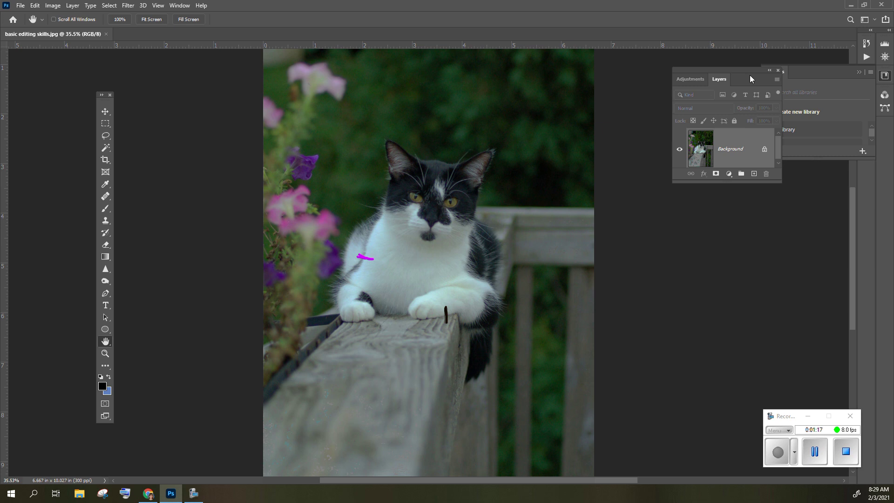
pyautogui.click(770, 70)
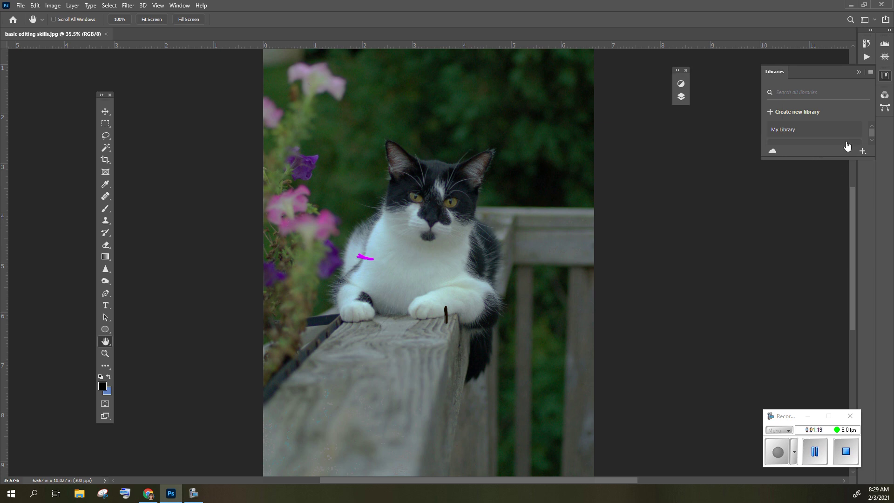
pyautogui.rightClick(769, 74)
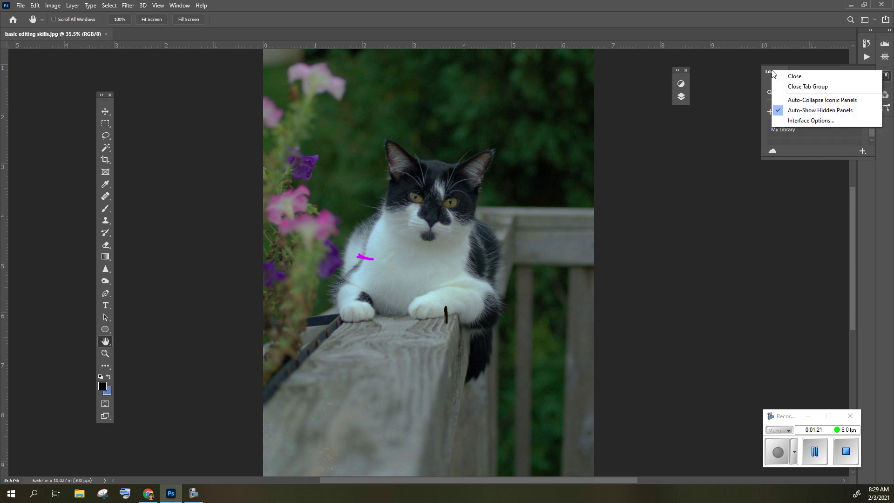
pyautogui.click(798, 76)
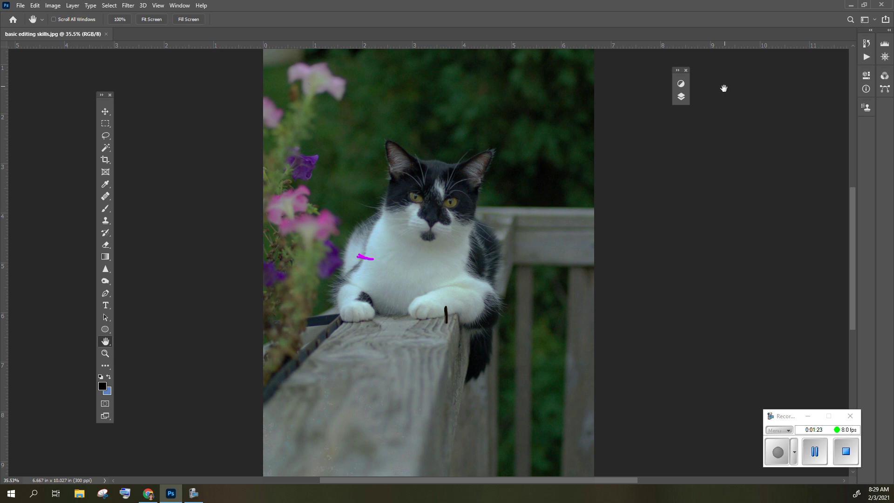
# Expand the Adjustments and Layers group to a taller size and view Adjustments before returning to Layers.
pyautogui.click(678, 71)
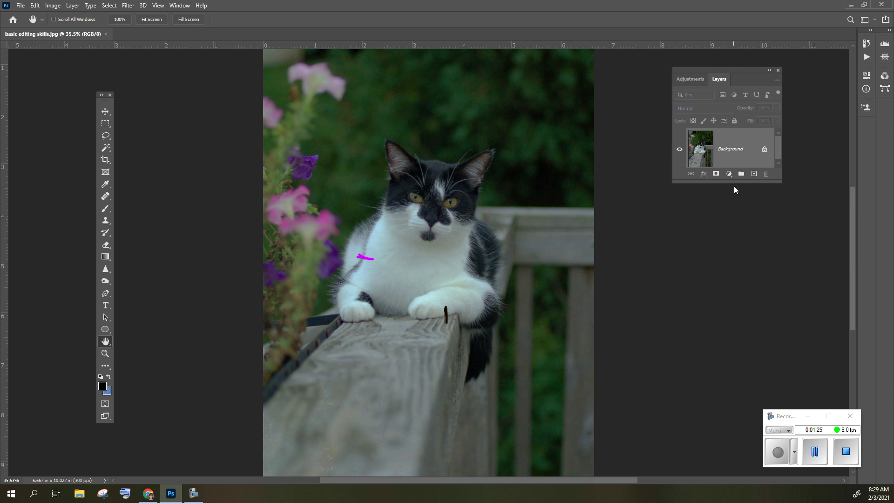
pyautogui.moveTo(730, 182); pyautogui.dragTo(743, 350)
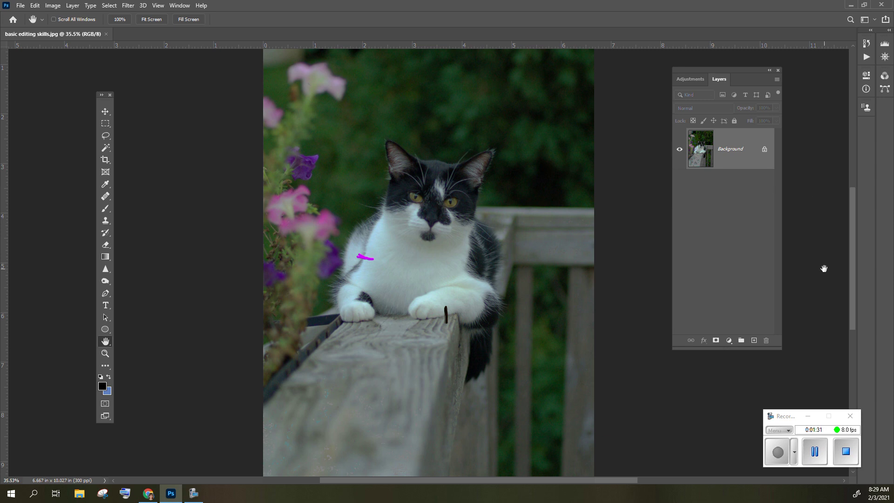
pyautogui.click(696, 81)
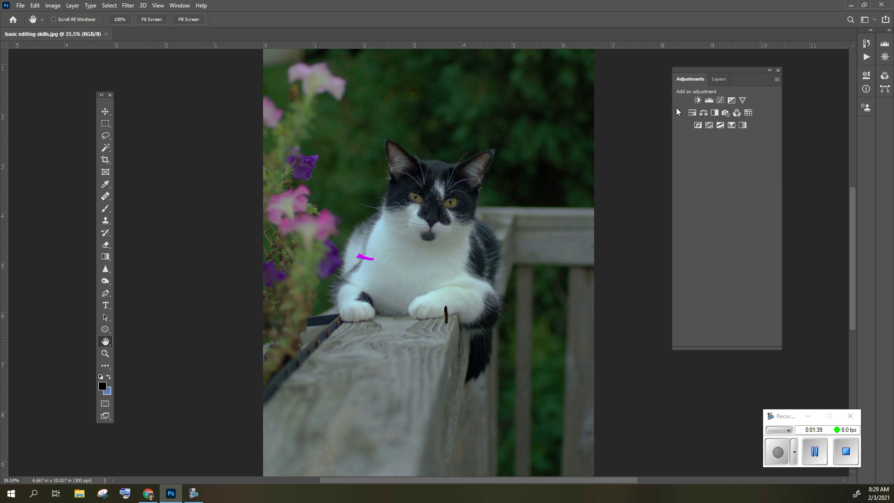
pyautogui.click(718, 80)
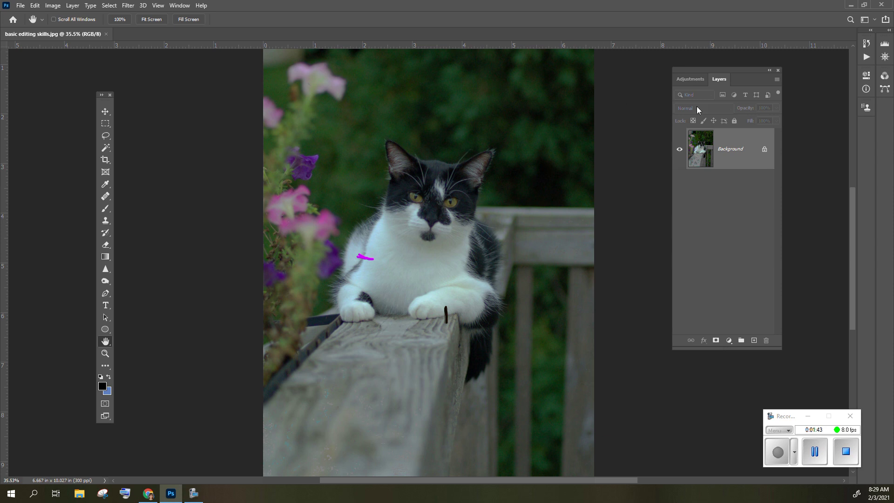
# Close the floating Adjustments and Layers group and restore it by showing the Layers panel again.
pyautogui.click(777, 72)
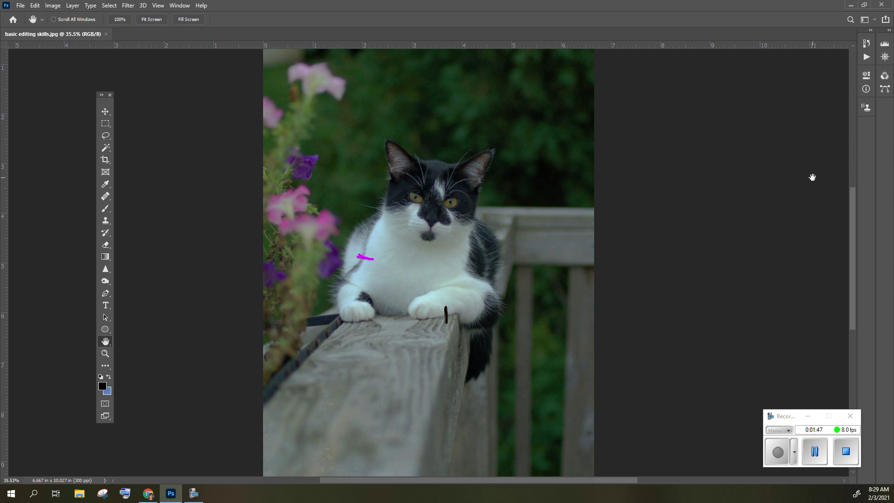
pyautogui.click(183, 6)
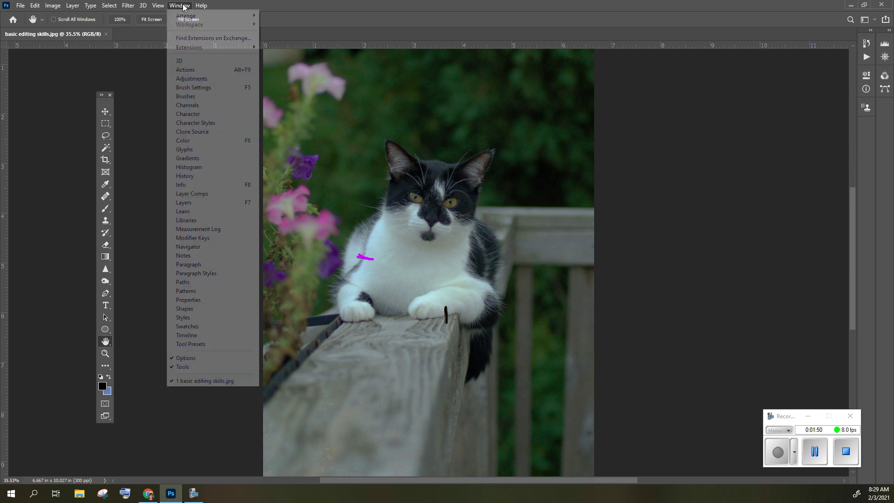
pyautogui.click(182, 203)
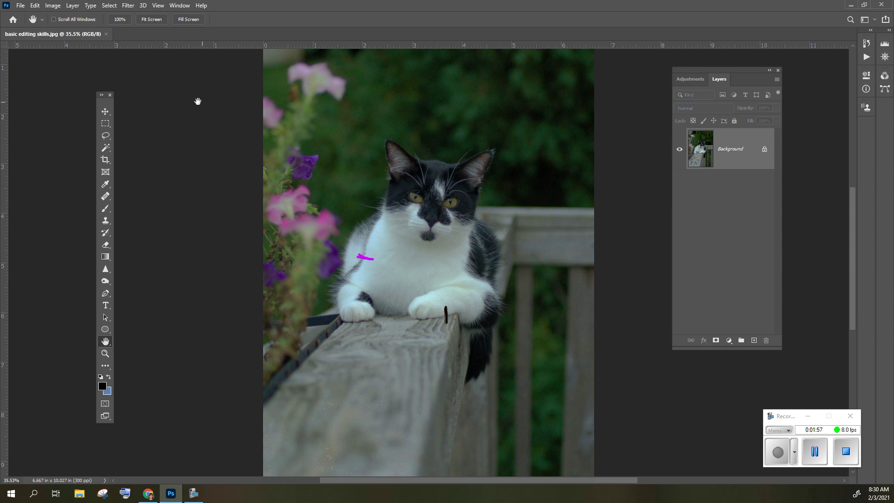
# Activate the Move tool to view its options and check which panels are enabled for display.
pyautogui.click(106, 112)
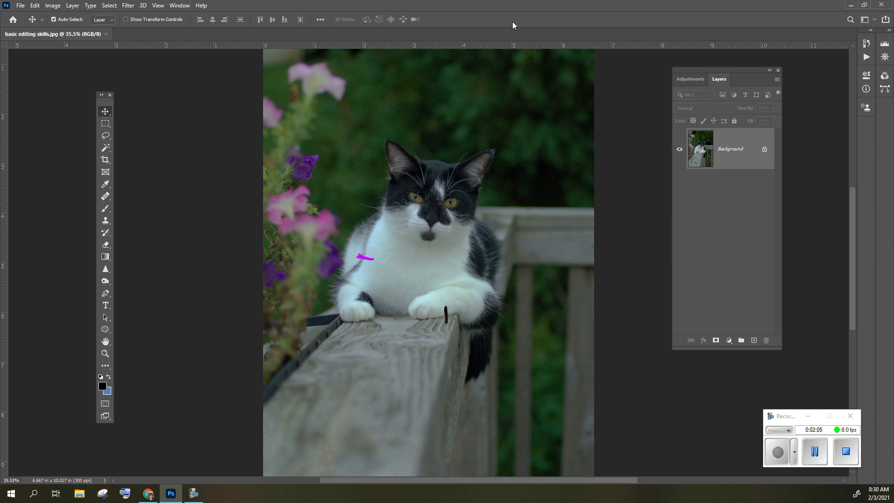
pyautogui.click(179, 5)
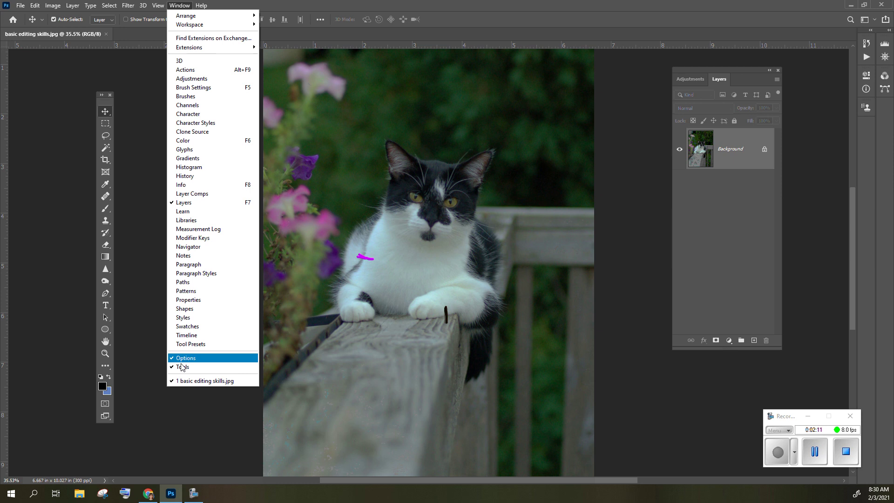
pyautogui.click(116, 70)
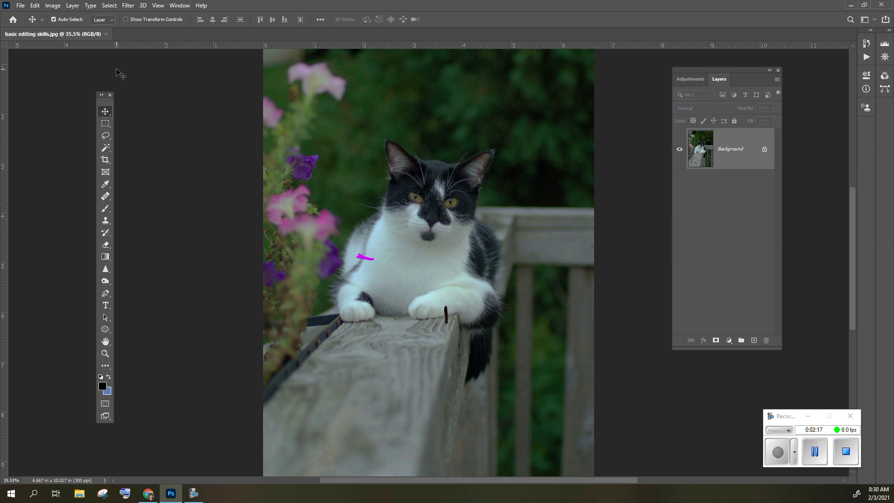
pyautogui.click(819, 455)
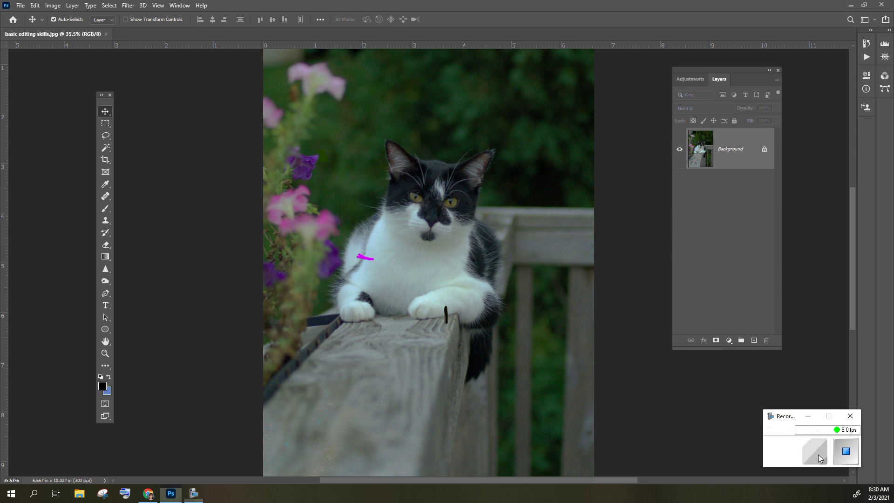
pyautogui.click(778, 453)
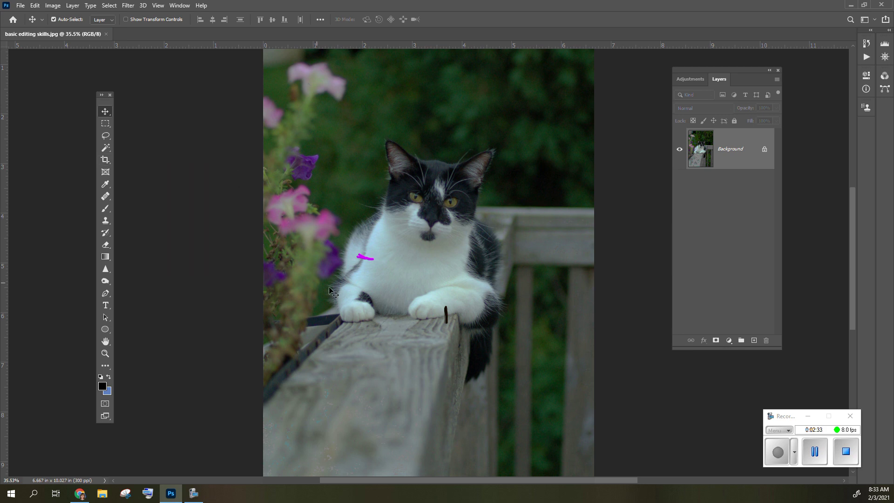
# Set up a crop with the 8.5 x 11 in 300 ppi preset, swapped to landscape at 11 in wide by 8.5 in high.
pyautogui.click(105, 160)
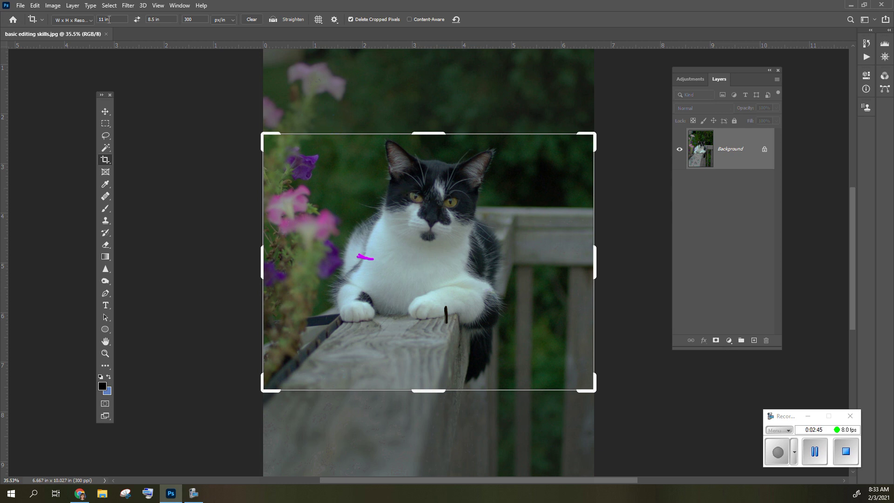
pyautogui.click(91, 22)
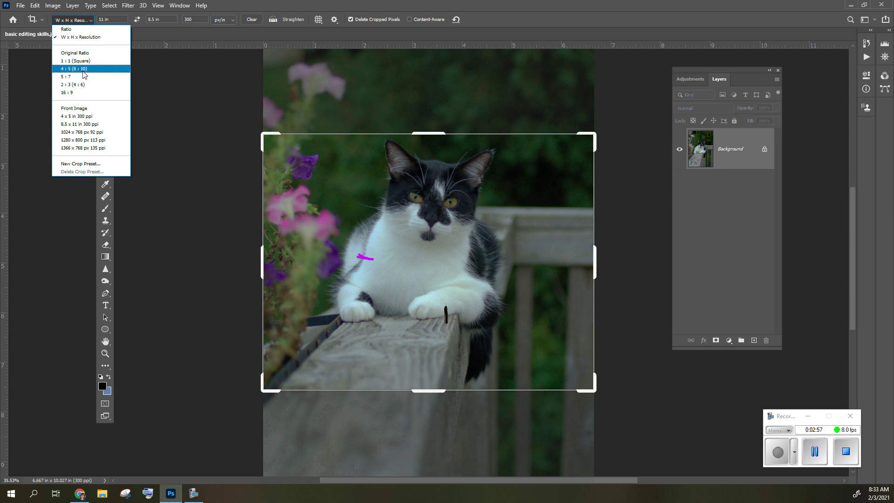
pyautogui.click(73, 125)
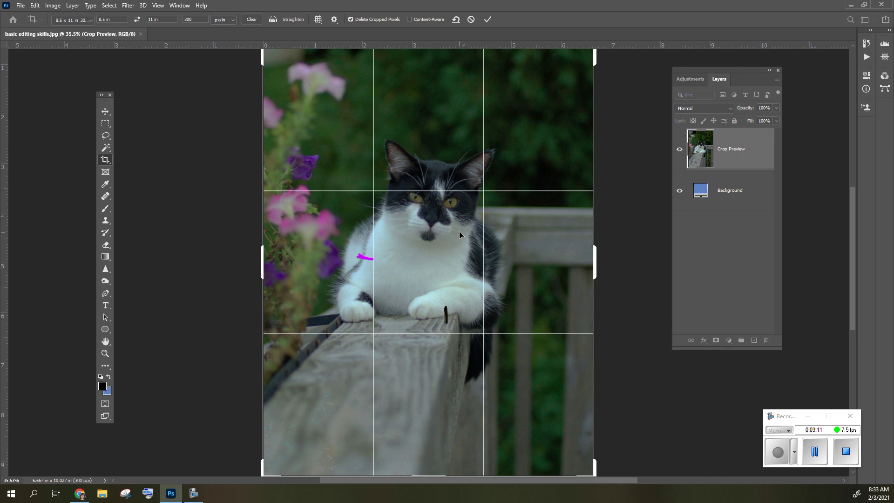
pyautogui.click(138, 19)
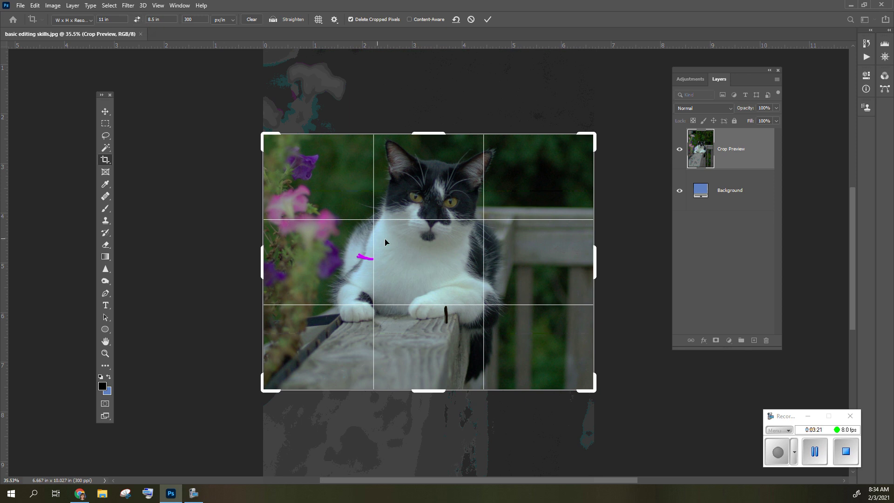
# Reposition the photo within the landscape crop frame so that the cat's head and front paws are framed.
pyautogui.moveTo(437, 278); pyautogui.dragTo(440, 313)
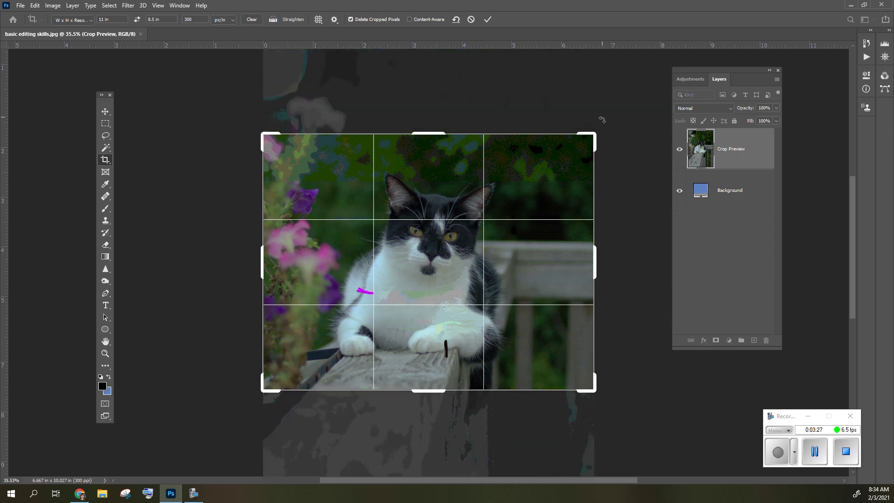
pyautogui.moveTo(449, 269); pyautogui.dragTo(503, 241)
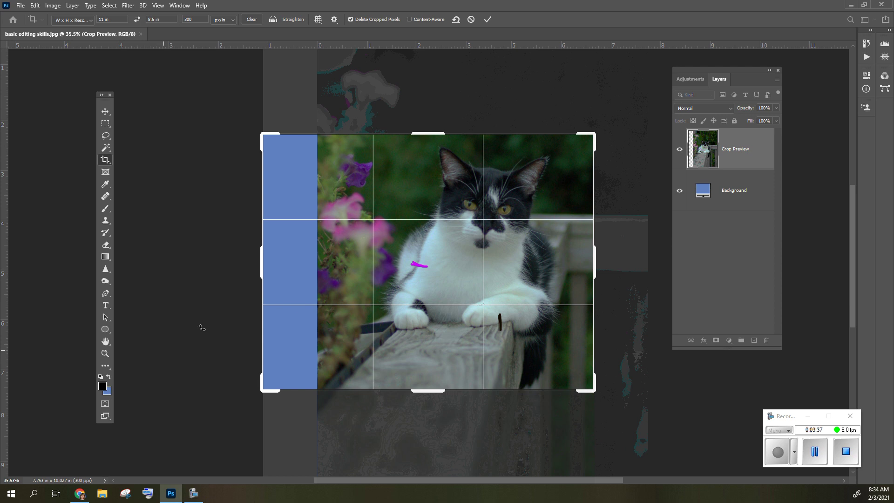
pyautogui.moveTo(502, 256); pyautogui.dragTo(446, 259)
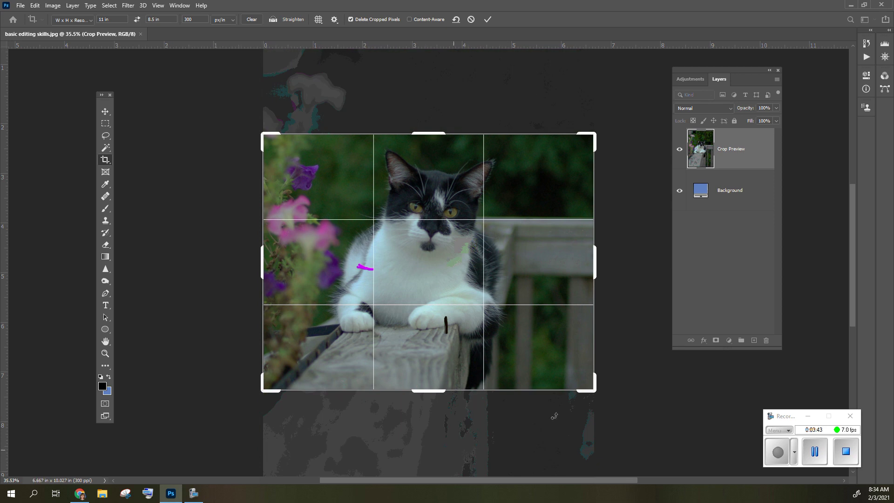
pyautogui.moveTo(501, 212); pyautogui.dragTo(498, 239)
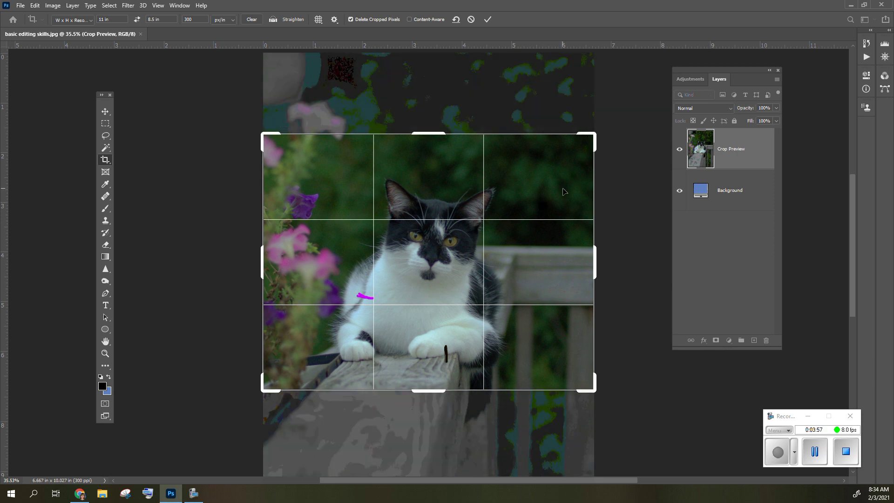
# Tighten the crop frame around the cat, try the portrait orientation, return to 11 x 8.5 in landscape and apply the crop.
pyautogui.moveTo(596, 136); pyautogui.dragTo(569, 154)
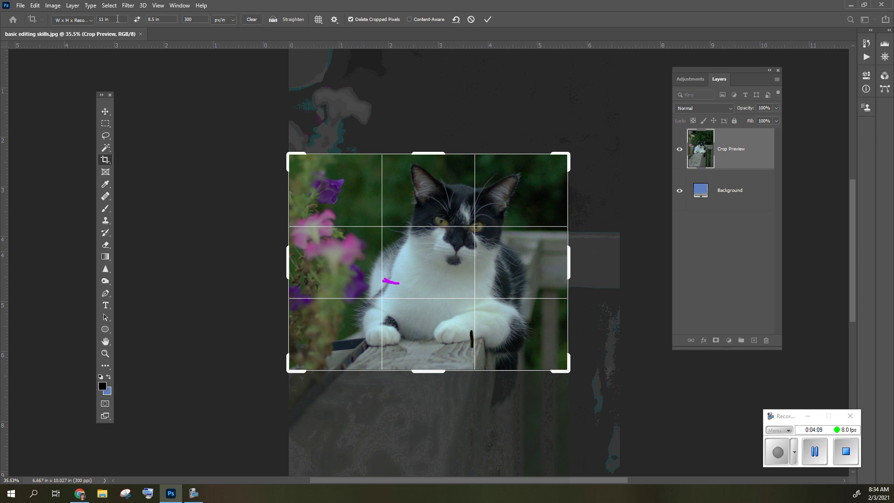
pyautogui.click(137, 20)
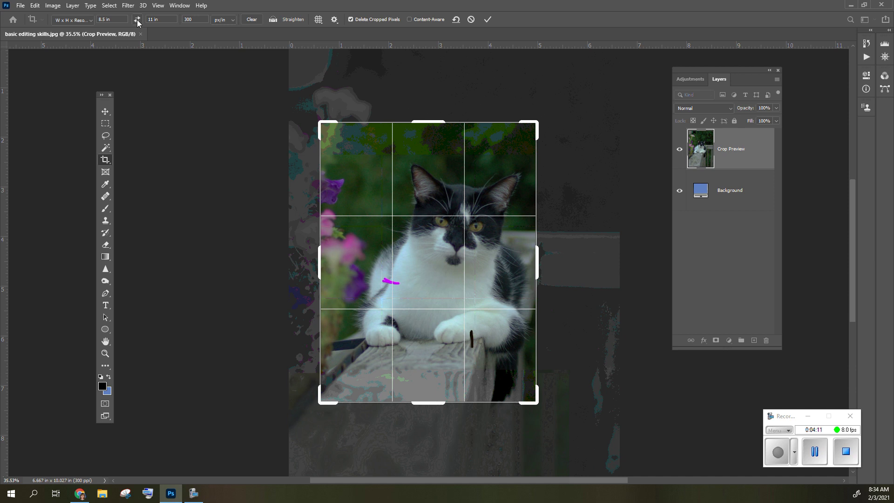
pyautogui.click(138, 20)
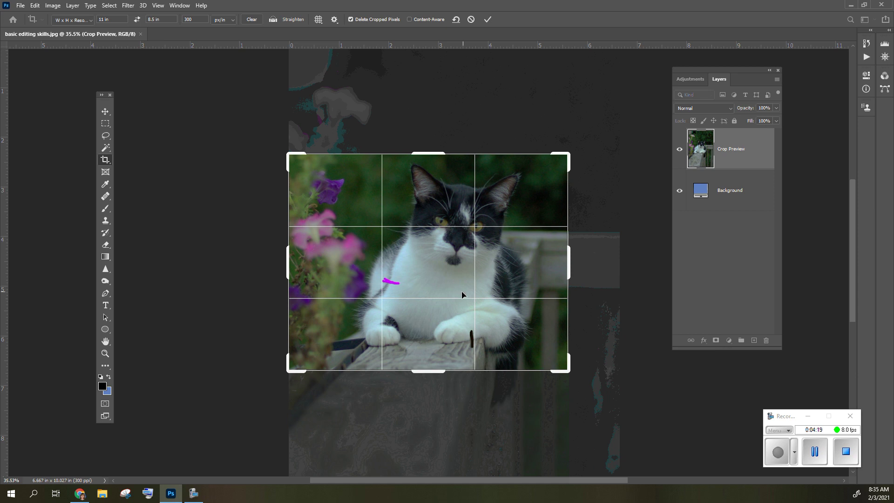
pyautogui.press('Return')
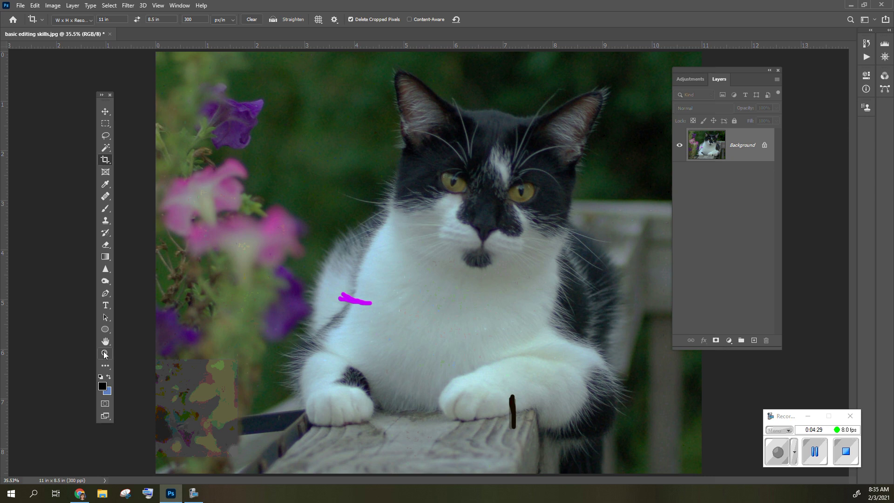
# Use the Zoom tool to view the cropped cat photo at smaller and larger magnifications, ending close up on the chin.
pyautogui.click(105, 354)
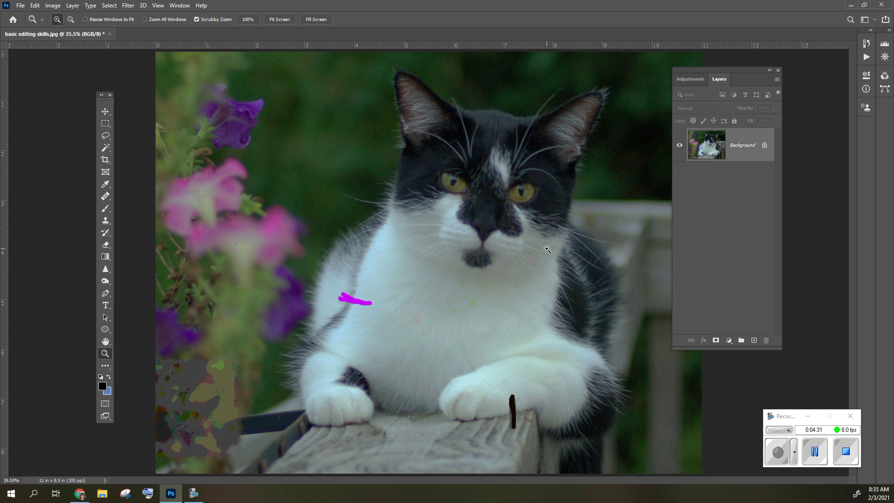
pyautogui.moveTo(471, 248)
pyautogui.mouseDown()
pyautogui.moveTo(423, 248)
pyautogui.moveTo(498, 248)
pyautogui.moveTo(471, 248)
pyautogui.mouseUp()
pyautogui.scroll(-2, 472, 248)
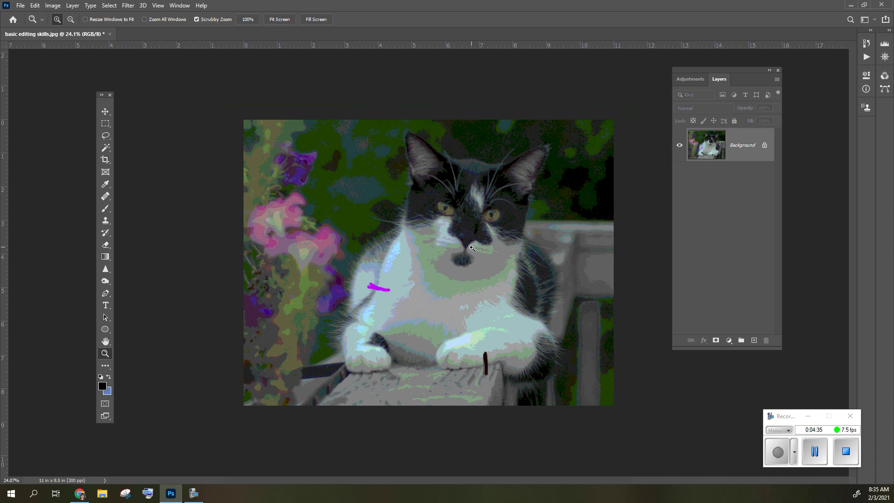
pyautogui.scroll(5, 472, 248)
pyautogui.scroll(-1, 472, 248)
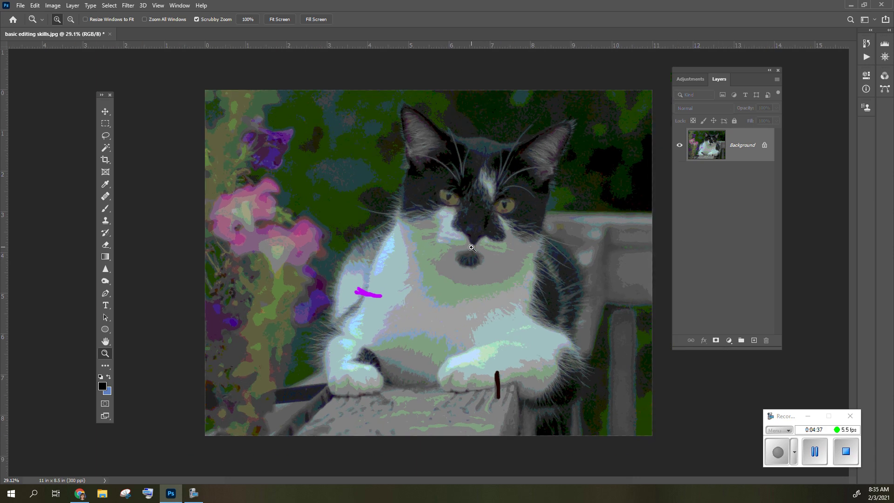
pyautogui.scroll(1, 472, 248)
pyautogui.scroll(-1, 472, 248)
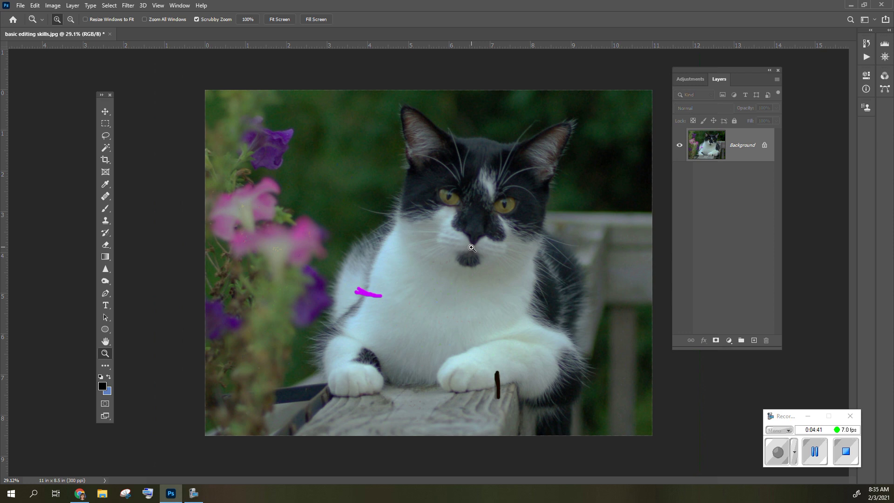
pyautogui.scroll(8, 472, 247)
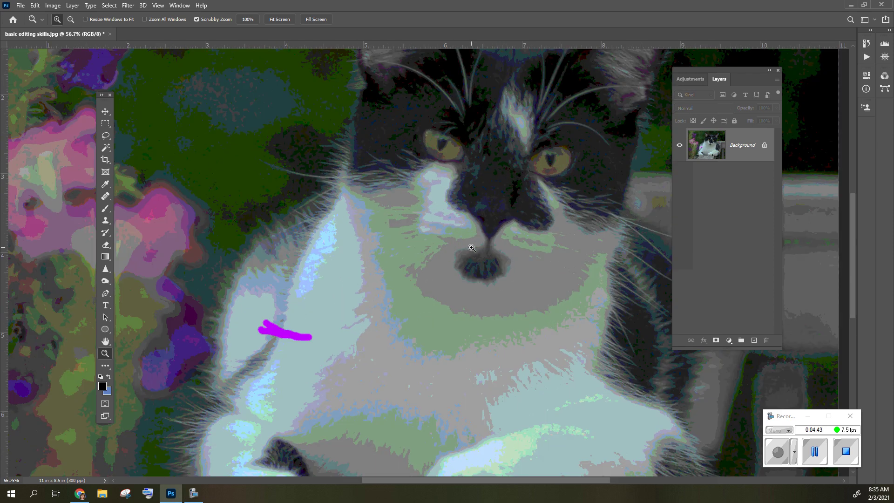
pyautogui.scroll(15, 472, 248)
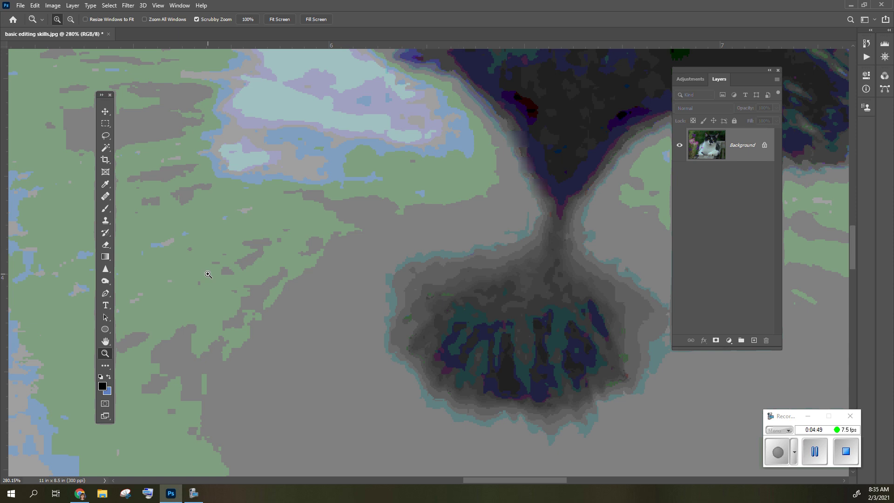
# Pan to the magenta mark on the cat's fur and view it at about 131% using the Hand and Zoom tools.
pyautogui.press('space')
pyautogui.moveTo(208, 274); pyautogui.dragTo(687, 177)
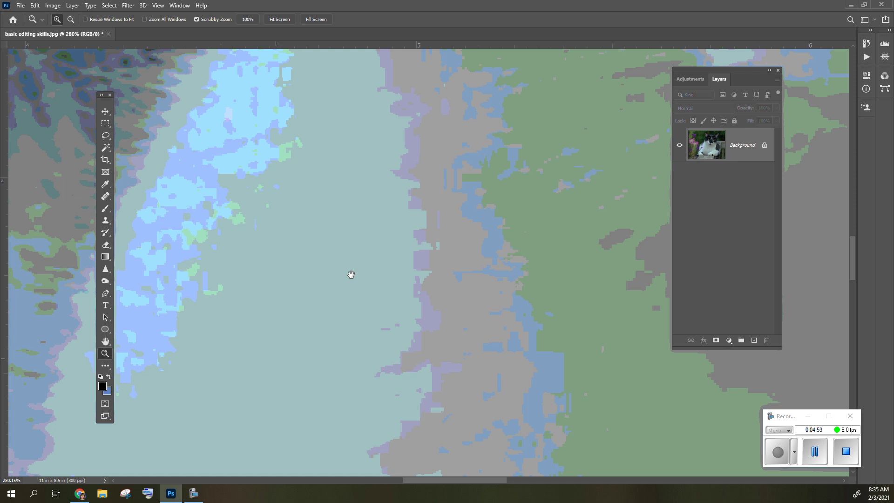
pyautogui.moveTo(352, 275); pyautogui.dragTo(582, 55)
pyautogui.moveTo(232, 355)
pyautogui.mouseDown()
pyautogui.moveTo(413, 204)
pyautogui.moveTo(400, 204)
pyautogui.mouseUp()
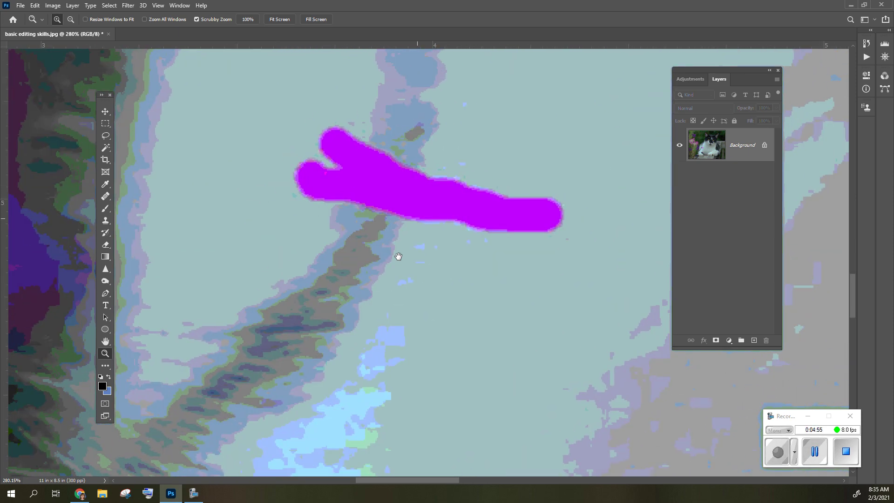
pyautogui.moveTo(399, 256); pyautogui.dragTo(400, 266)
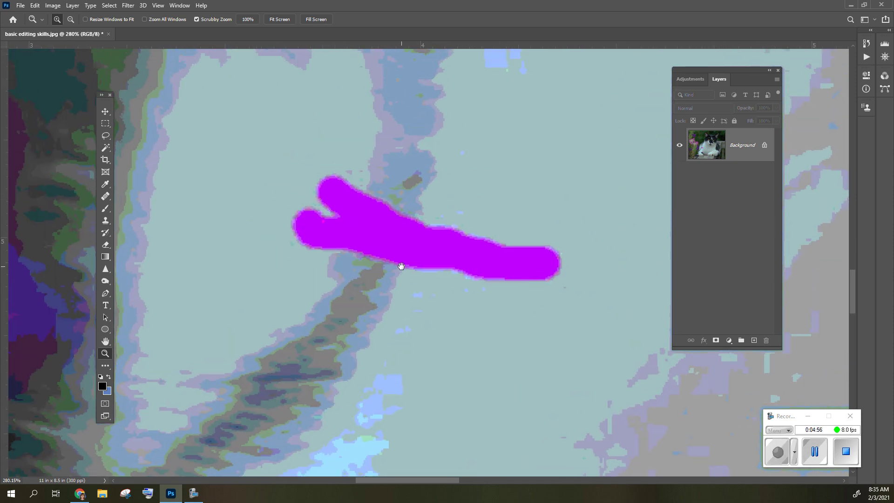
pyautogui.click(106, 341)
pyautogui.scroll(2, 503, 249)
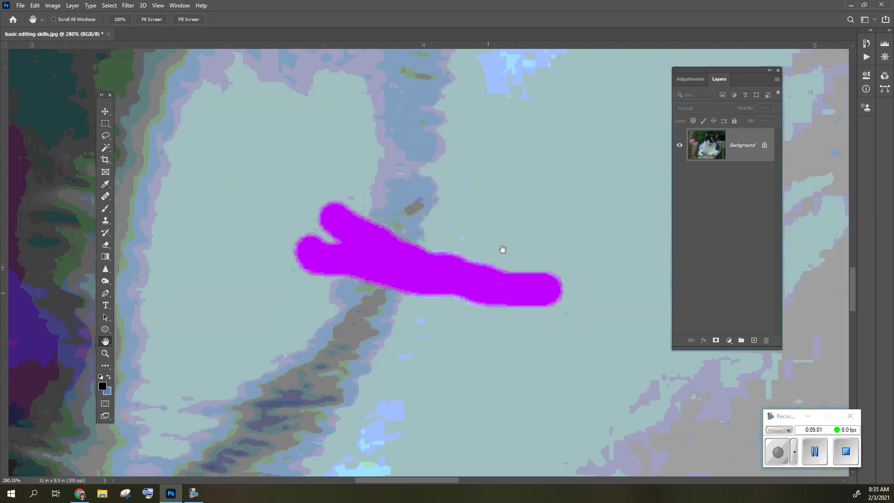
pyautogui.moveTo(503, 249); pyautogui.dragTo(524, 252)
pyautogui.scroll(-6, 523, 252)
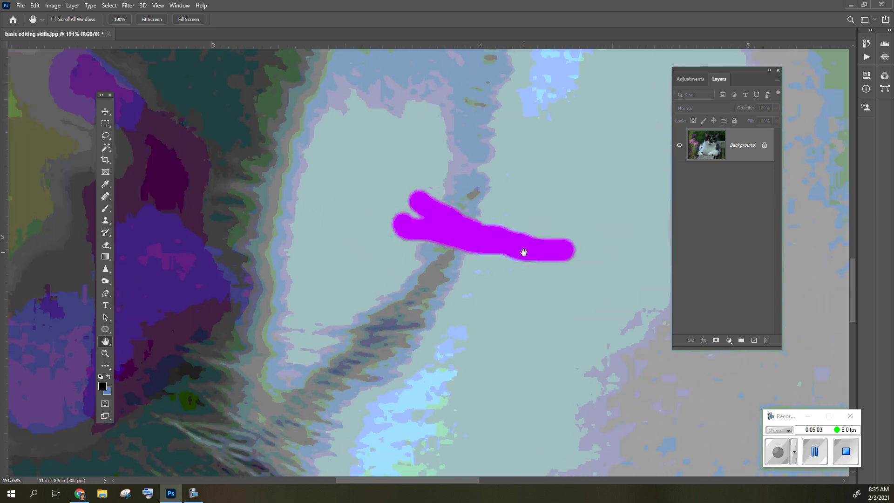
pyautogui.scroll(2, 523, 252)
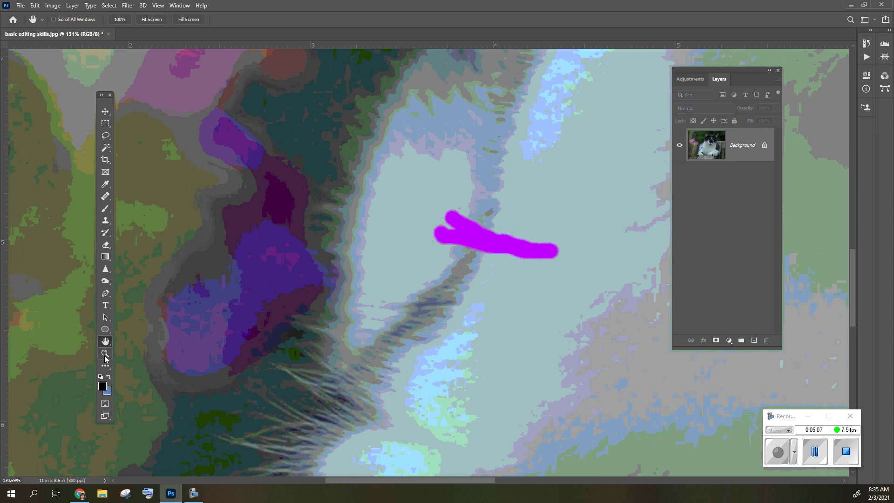
pyautogui.click(106, 356)
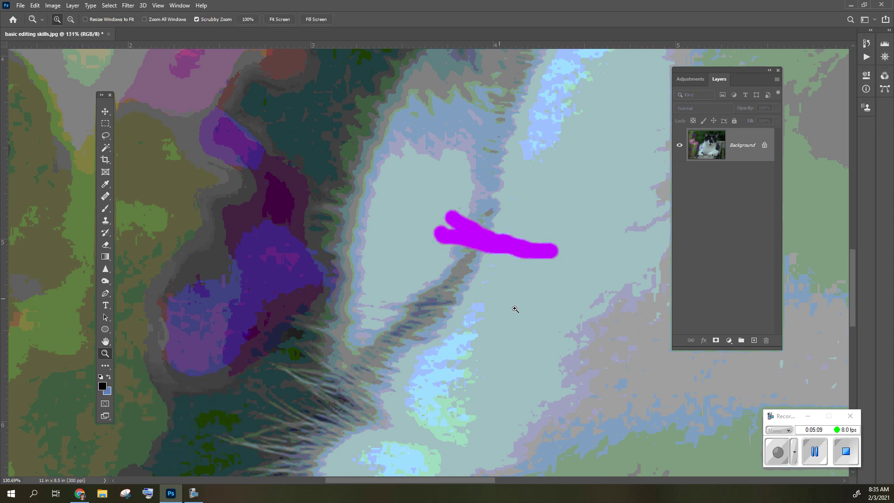
pyautogui.moveTo(530, 268)
pyautogui.mouseDown()
pyautogui.moveTo(463, 238)
pyautogui.moveTo(458, 226)
pyautogui.mouseUp()
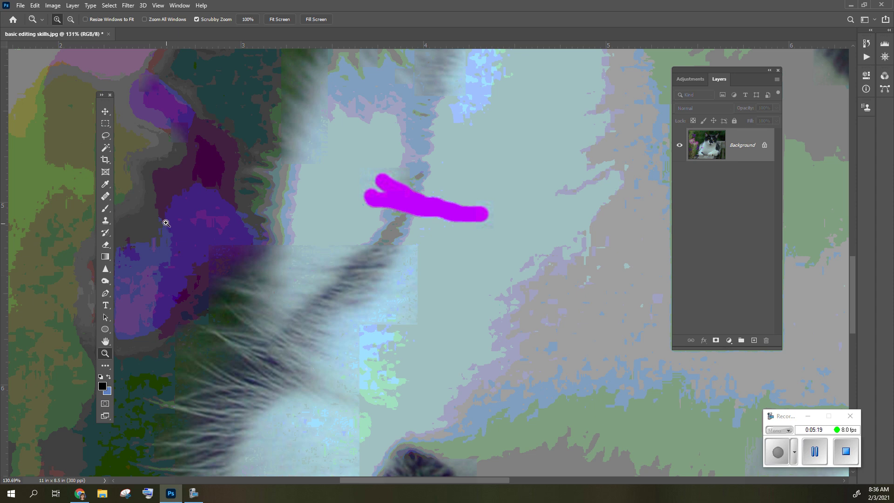
# Choose the Spot Healing Brush, set its hardness to 13% and heal the tip of the magenta mark's lower prong.
pyautogui.click(106, 196)
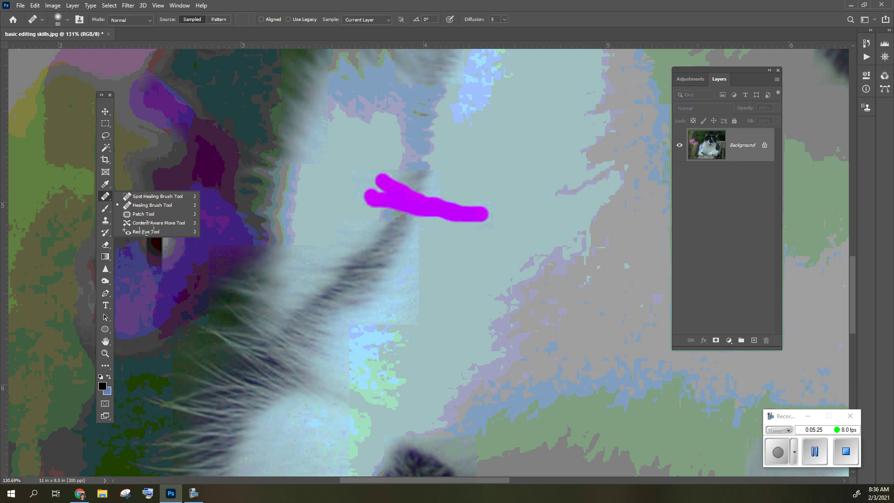
pyautogui.click(139, 196)
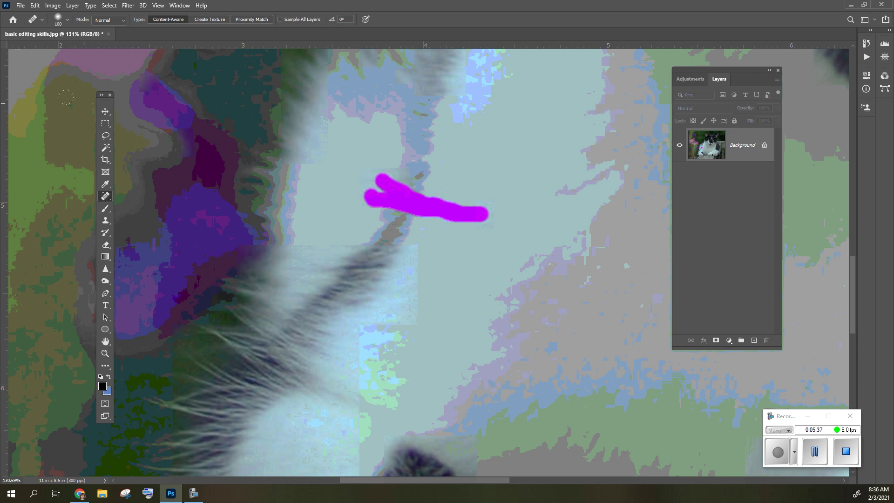
pyautogui.click(69, 20)
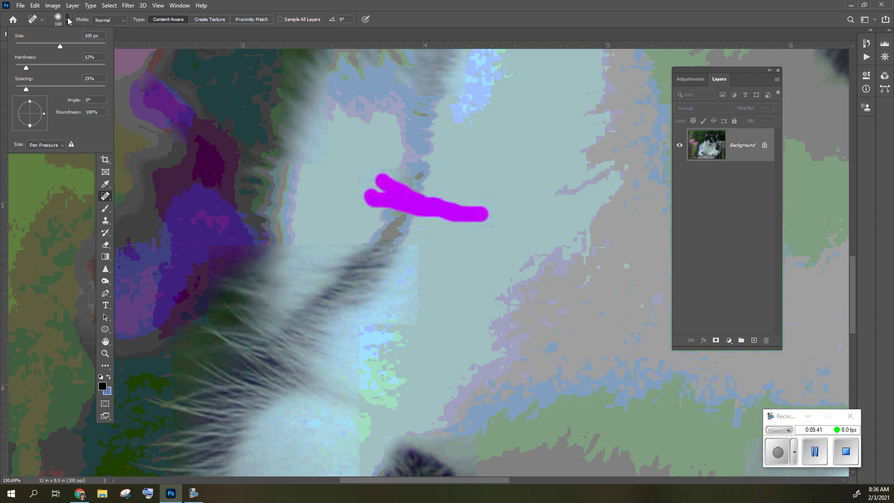
pyautogui.moveTo(26, 68); pyautogui.dragTo(28, 68)
pyautogui.click(302, 148)
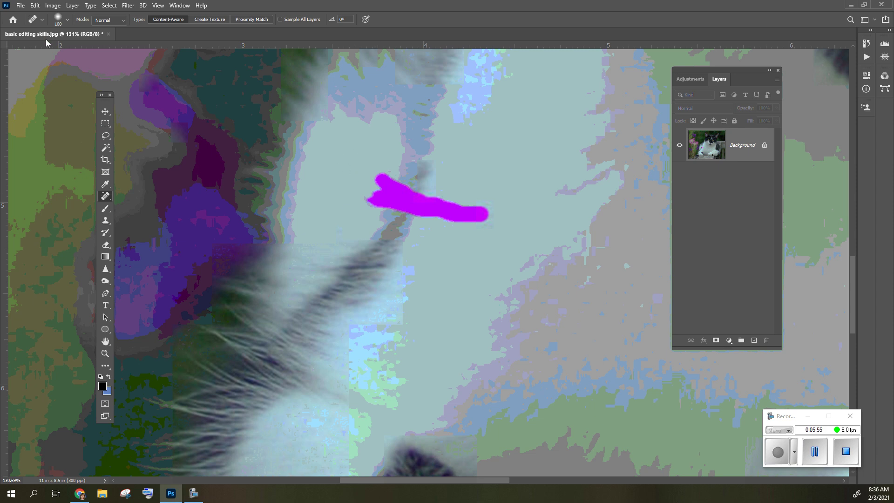
# Set the brush hardness to 100% and heal away the upper prong of the magenta mark.
pyautogui.click(68, 20)
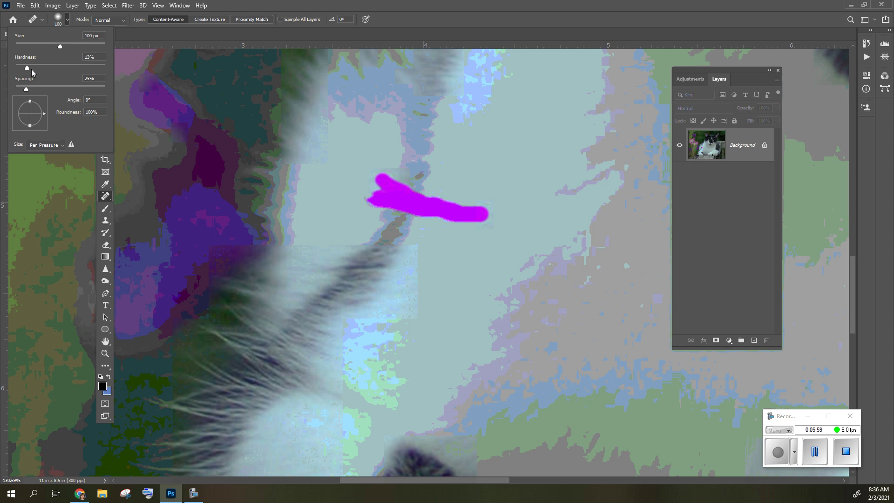
pyautogui.moveTo(28, 69); pyautogui.dragTo(106, 68)
pyautogui.click(381, 178)
pyautogui.click(376, 188)
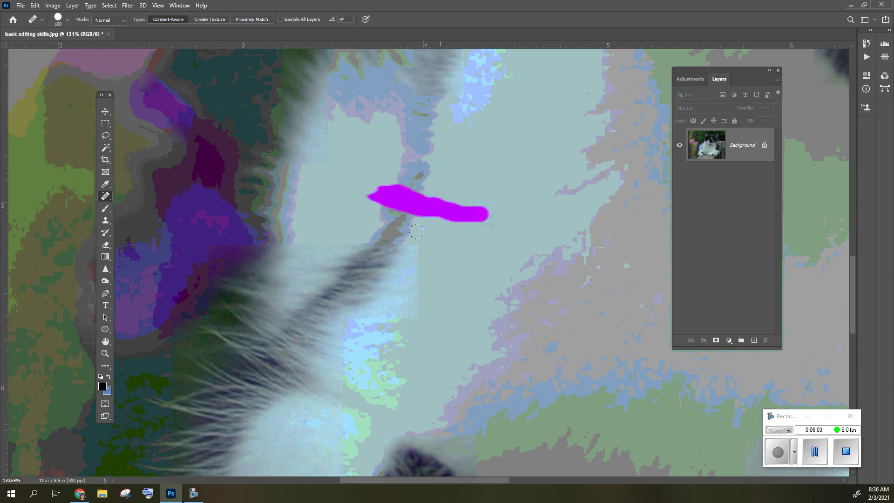
# Set the Spot Healing Brush to 13% hardness and a size of 82 px, and review its brush settings.
pyautogui.click(42, 20)
pyautogui.click(42, 20)
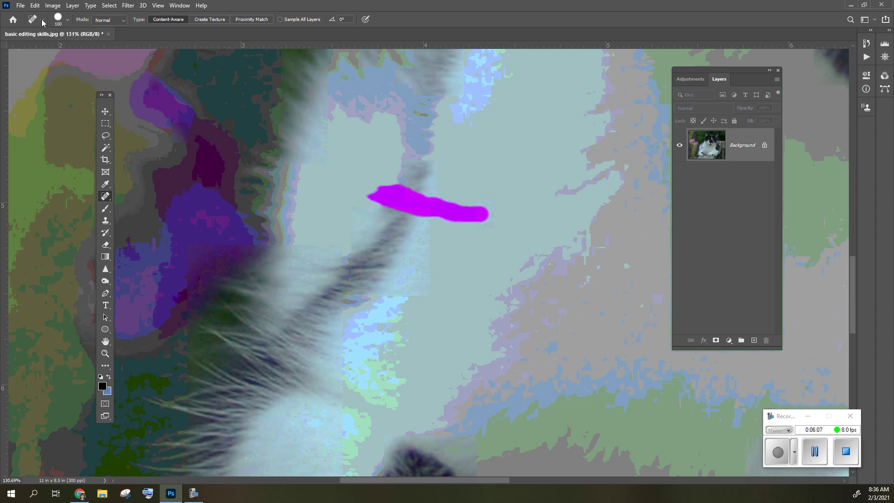
pyautogui.click(67, 20)
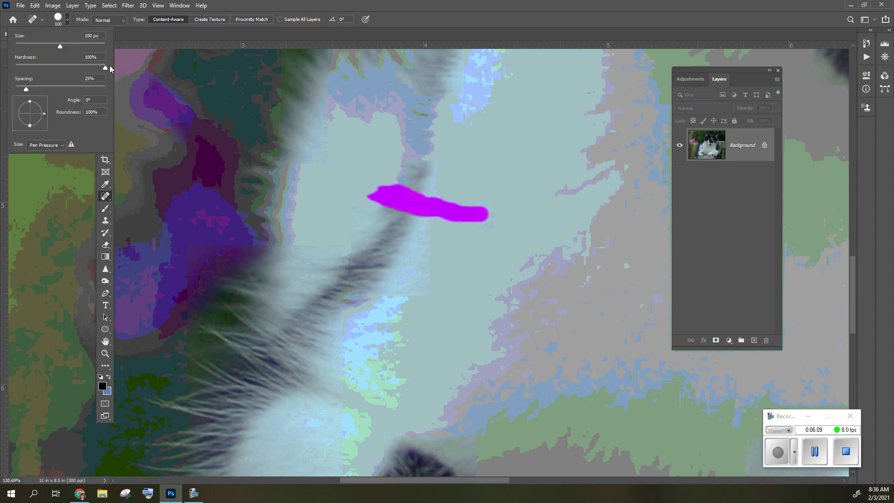
pyautogui.moveTo(106, 68); pyautogui.dragTo(28, 68)
pyautogui.moveTo(71, 45); pyautogui.dragTo(52, 46)
pyautogui.click(415, 15)
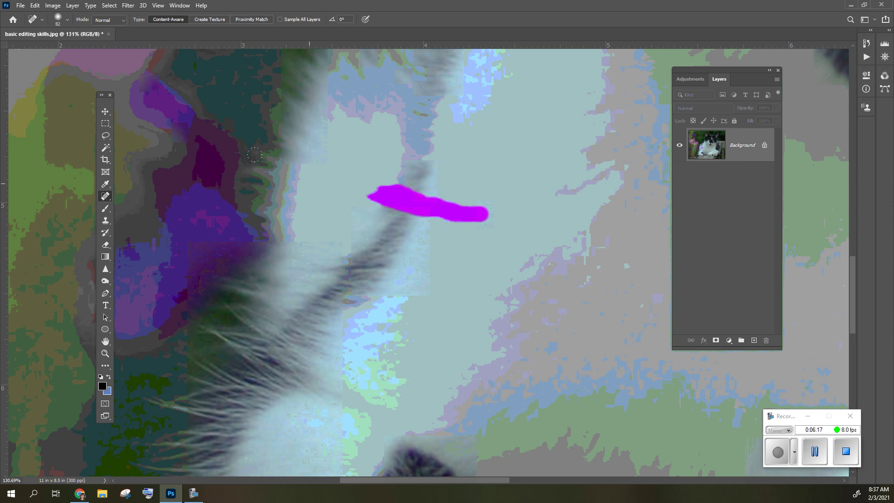
pyautogui.rightClick(272, 143)
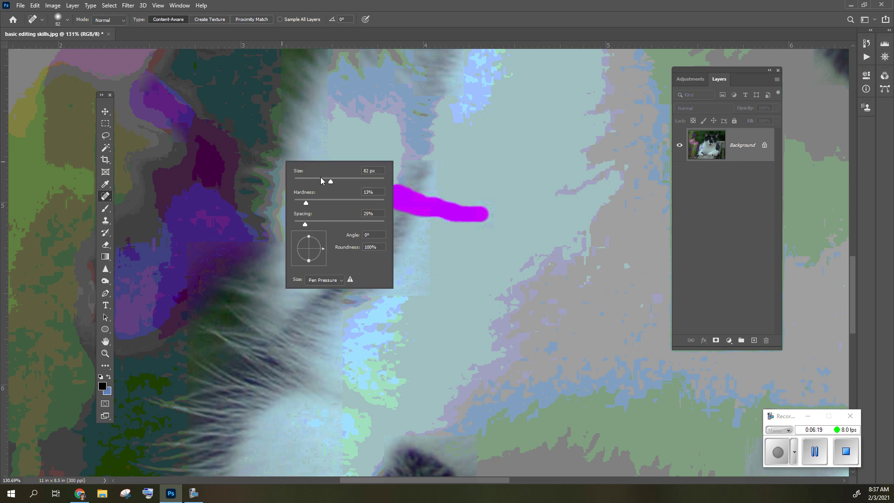
pyautogui.click(423, 17)
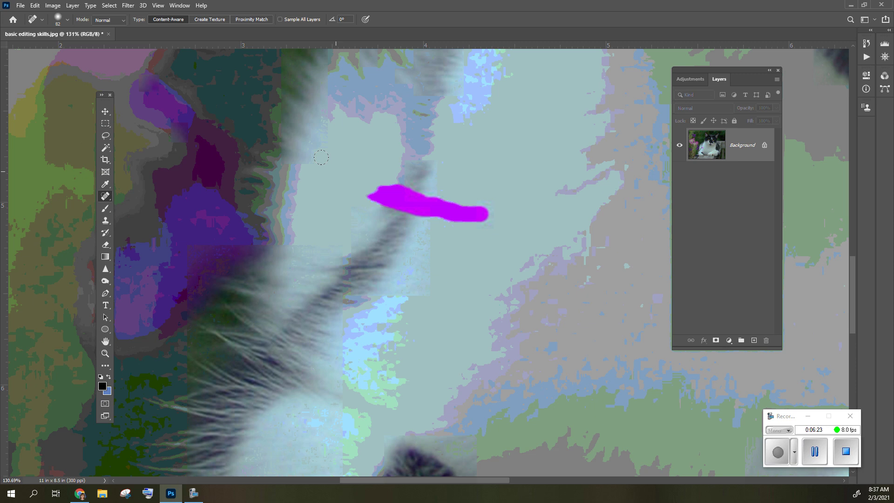
# Enlarge the Spot Healing Brush to 90 px and dab over both ends of the magenta mark.
pyautogui.press(']')
pyautogui.press(']')
pyautogui.press(']')
pyautogui.press(']')
pyautogui.press(']')
pyautogui.press(']')
pyautogui.press('[')
pyautogui.click(364, 192)
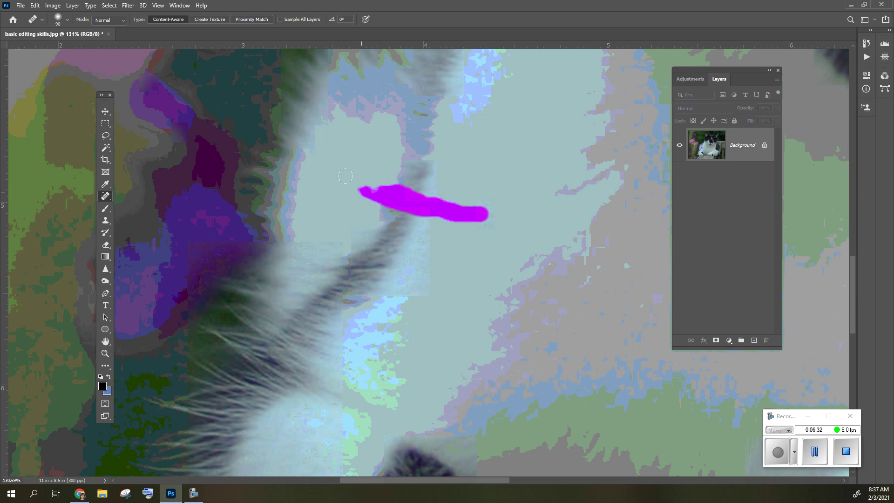
pyautogui.click(475, 217)
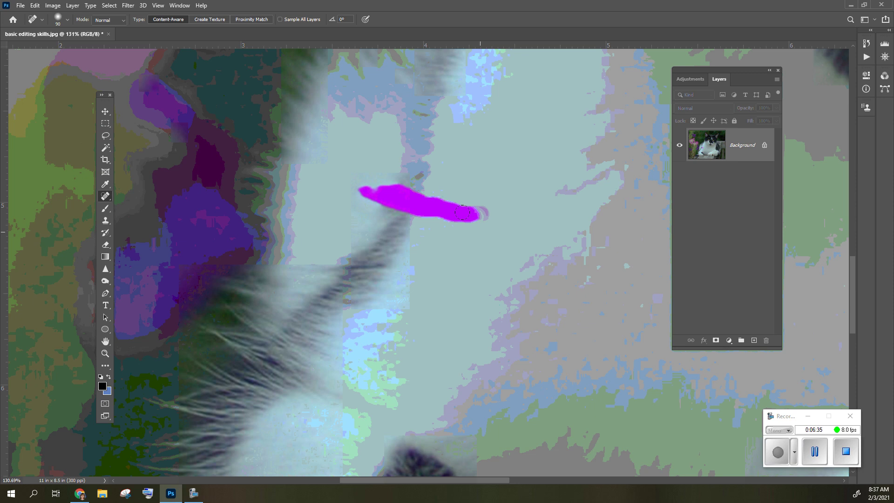
pyautogui.click(471, 214)
pyautogui.click(487, 206)
pyautogui.click(464, 209)
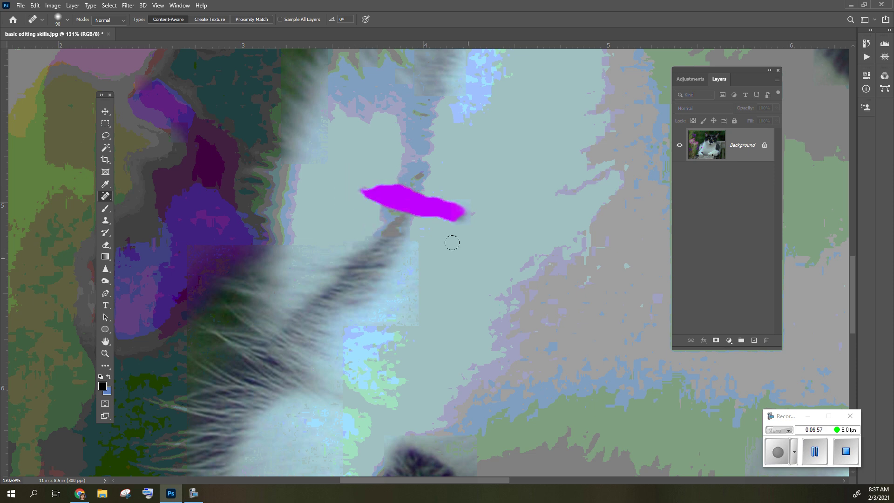
# Choose the Healing Brush, sample the cat's fur above the magenta mark and dab over the middle of the mark.
pyautogui.rightClick(111, 197)
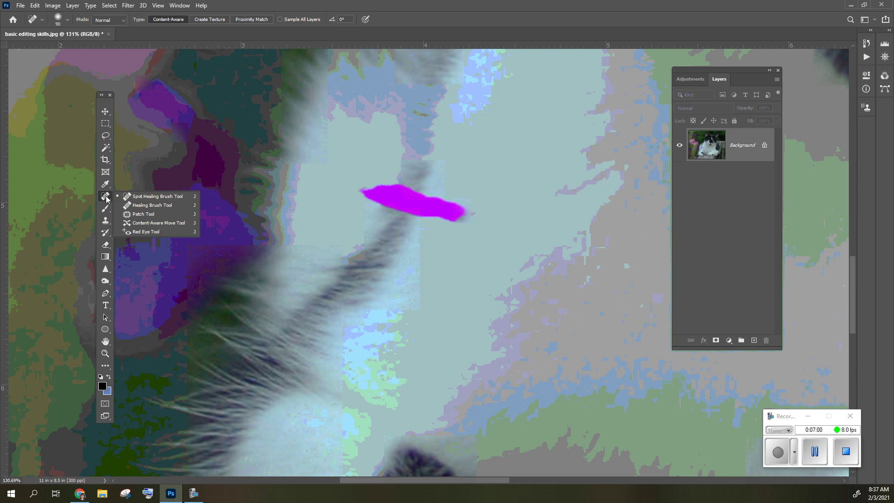
pyautogui.click(152, 206)
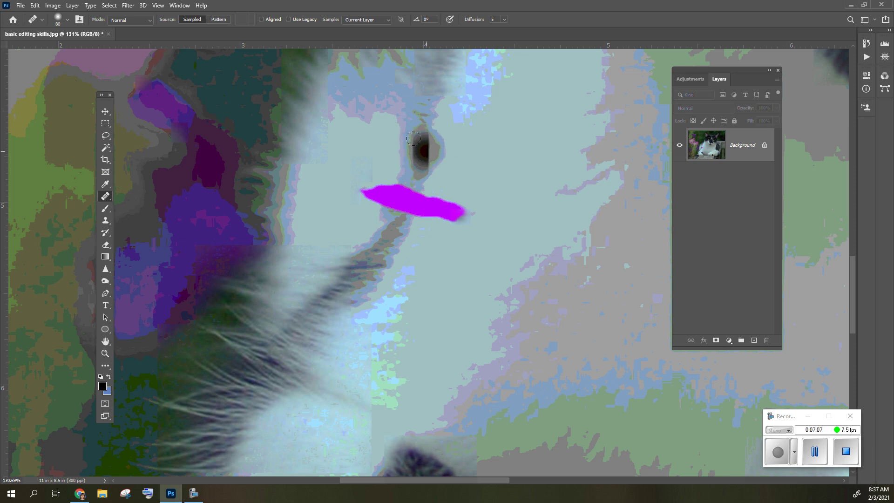
pyautogui.press('alt')
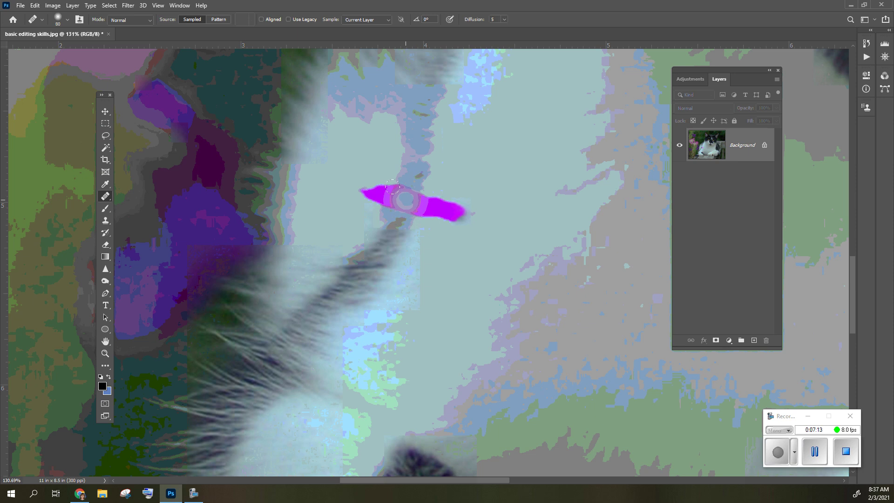
pyautogui.click(392, 187)
pyautogui.click(392, 188)
pyautogui.click(392, 188)
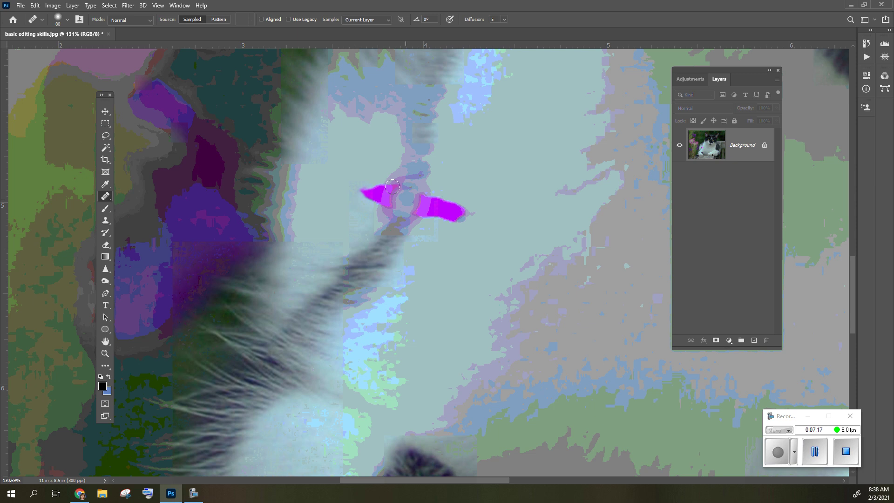
pyautogui.click(392, 187)
pyautogui.click(393, 187)
pyautogui.moveTo(406, 199)
pyautogui.mouseDown()
pyautogui.moveTo(391, 215)
pyautogui.moveTo(410, 207)
pyautogui.moveTo(402, 186)
pyautogui.moveTo(405, 195)
pyautogui.mouseUp()
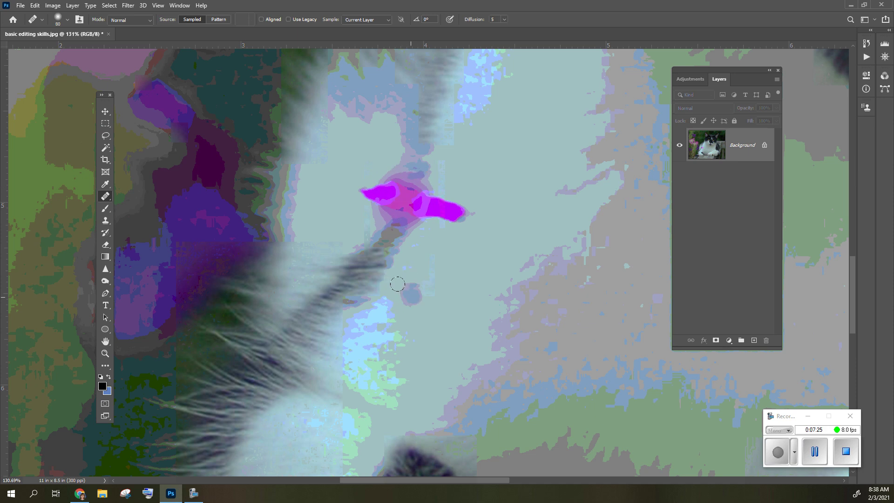
pyautogui.click(398, 192)
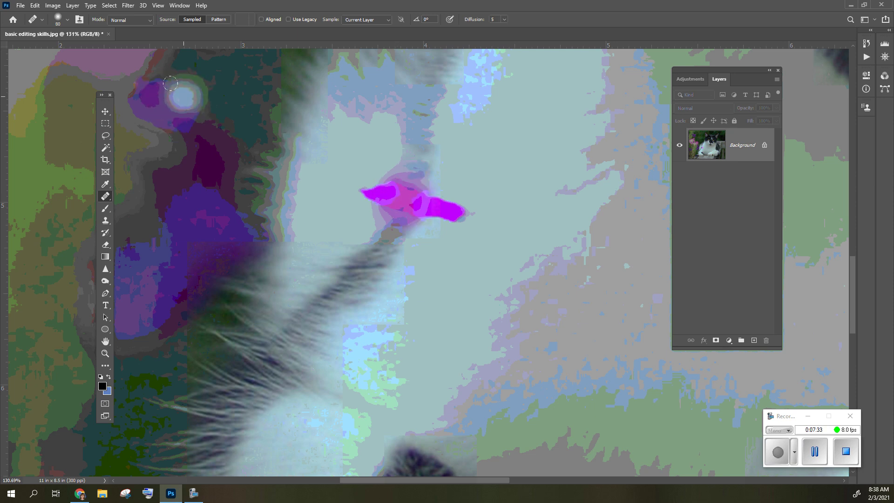
# Sample the purple flower as the Healing Brush source and try it over the dark background beside the fur.
pyautogui.keyDown('alt'); pyautogui.click(194, 88); pyautogui.keyUp('alt')
pyautogui.moveTo(168, 79)
pyautogui.mouseDown()
pyautogui.moveTo(149, 79)
pyautogui.moveTo(169, 121)
pyautogui.moveTo(158, 120)
pyautogui.moveTo(150, 98)
pyautogui.mouseUp()
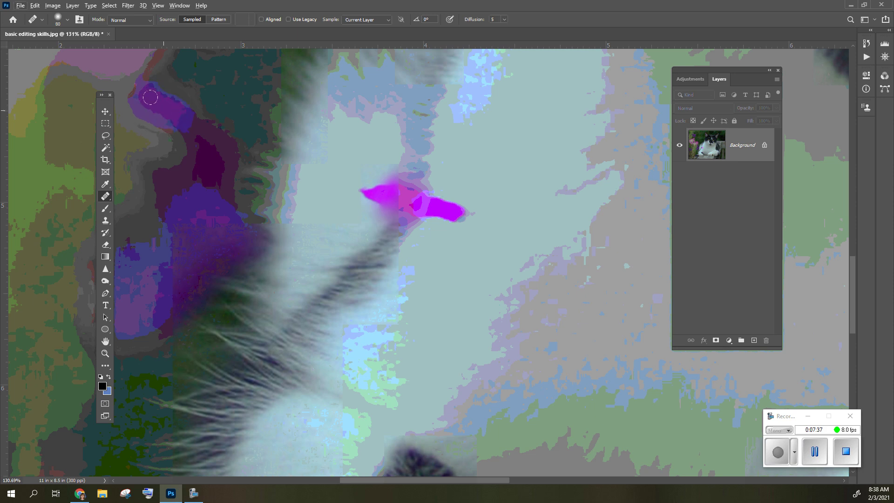
pyautogui.click(289, 141)
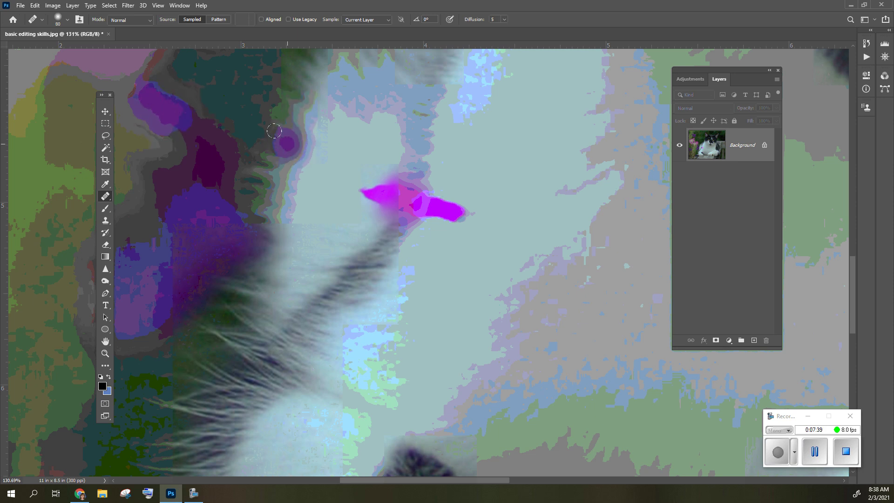
pyautogui.click(268, 121)
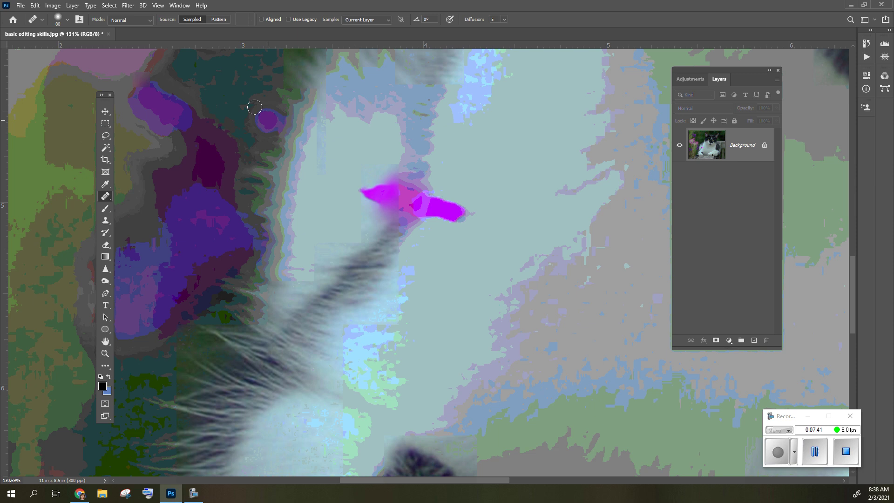
# Choose the Clone Stamp, sample the dark fur stripe above the magenta mark and clone it over the mark's middle.
pyautogui.click(108, 219)
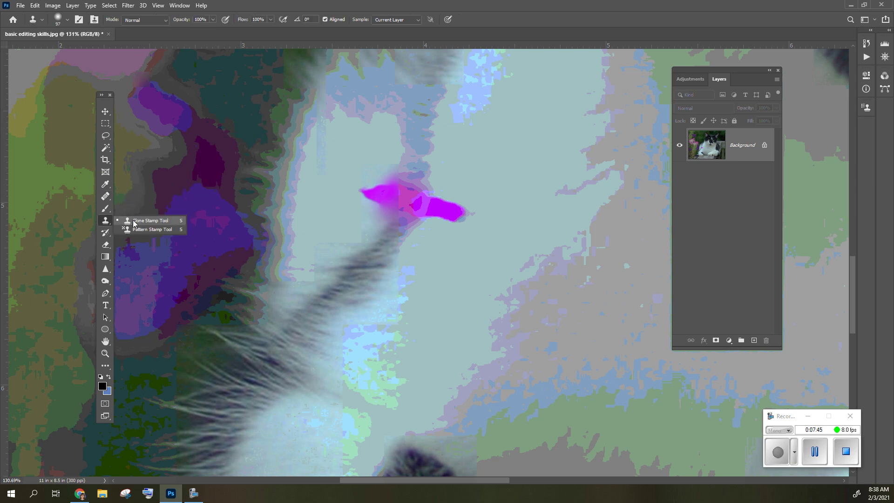
pyautogui.click(134, 221)
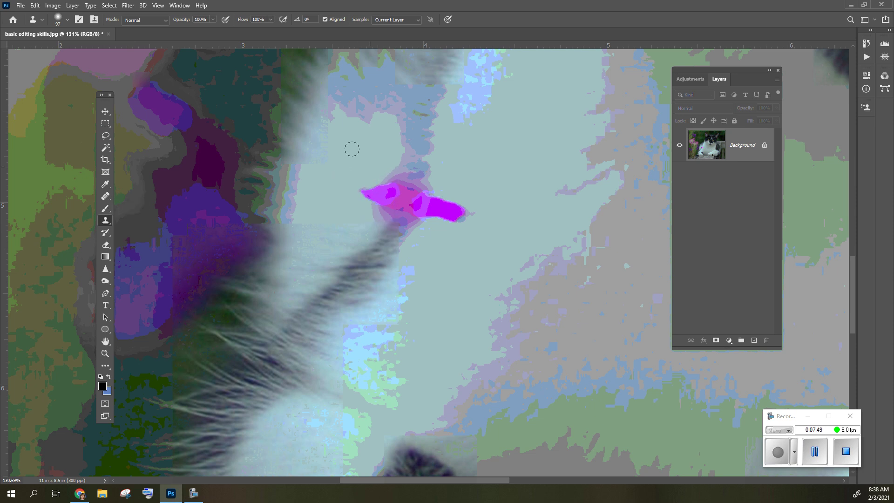
pyautogui.click(412, 152)
pyautogui.click(405, 139)
pyautogui.click(414, 135)
pyautogui.click(413, 126)
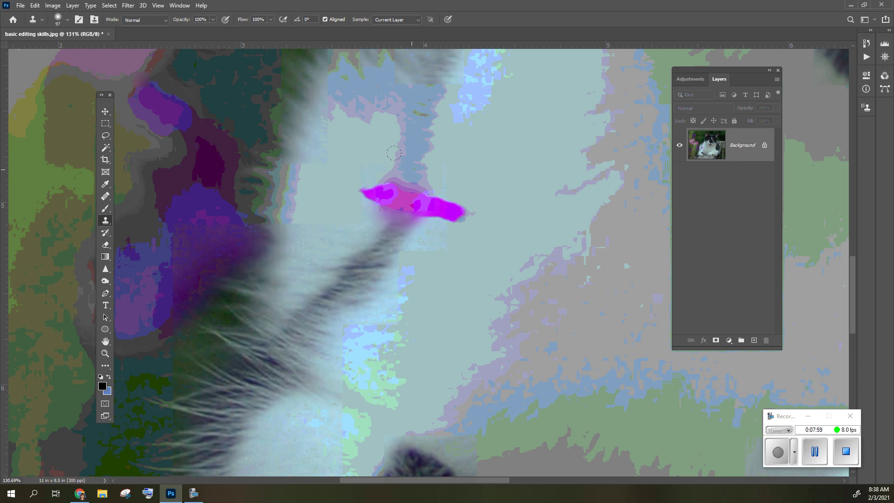
pyautogui.click(406, 190)
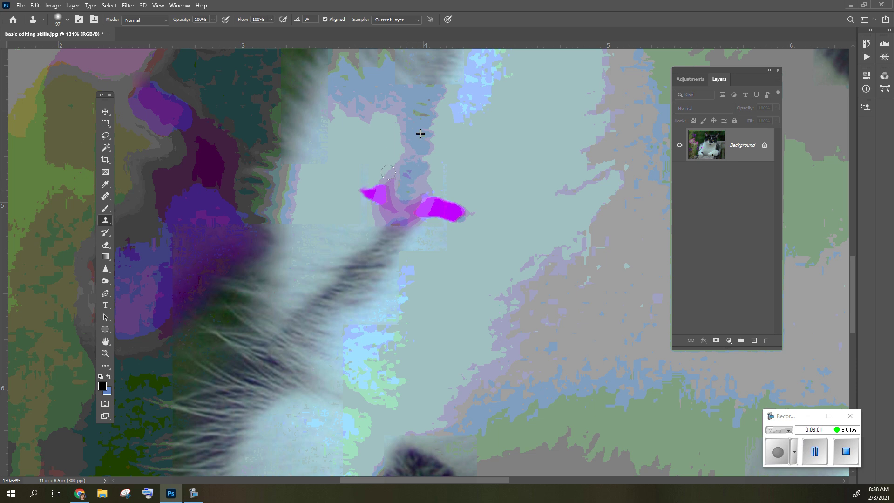
pyautogui.click(408, 199)
pyautogui.click(408, 208)
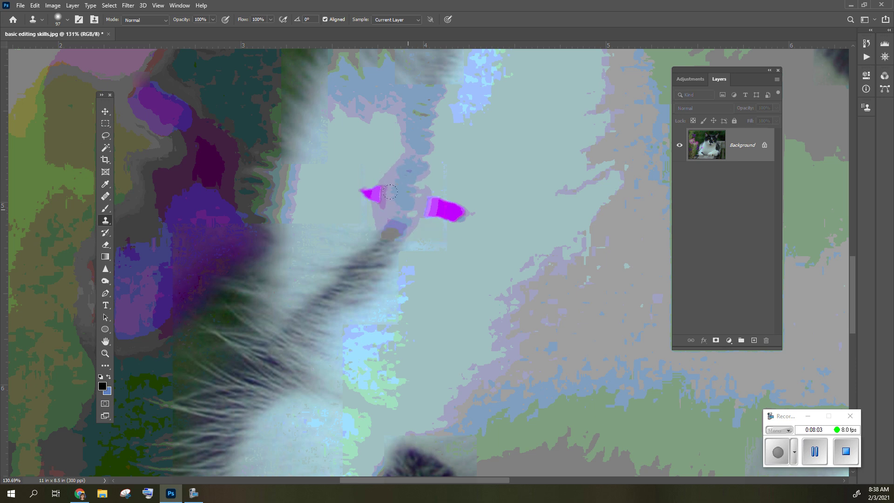
pyautogui.click(395, 225)
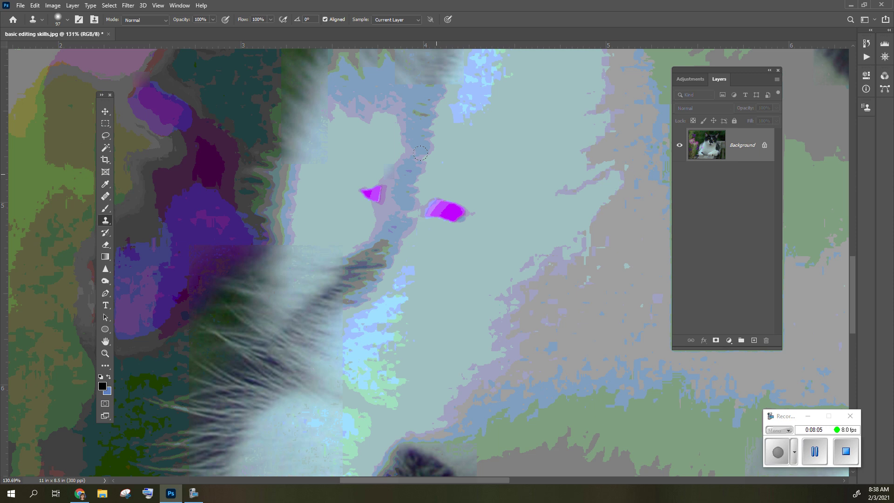
# Sample the light fur nearby and clone it over both remaining ends of the magenta mark.
pyautogui.click(376, 200)
pyautogui.moveTo(362, 179); pyautogui.dragTo(372, 194)
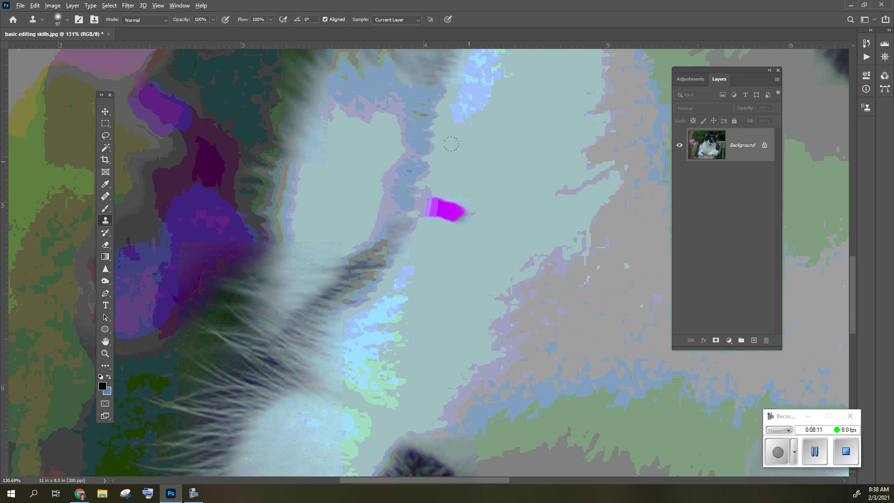
pyautogui.keyDown('alt'); pyautogui.click(467, 162); pyautogui.keyUp('alt')
pyautogui.moveTo(462, 210); pyautogui.dragTo(445, 215)
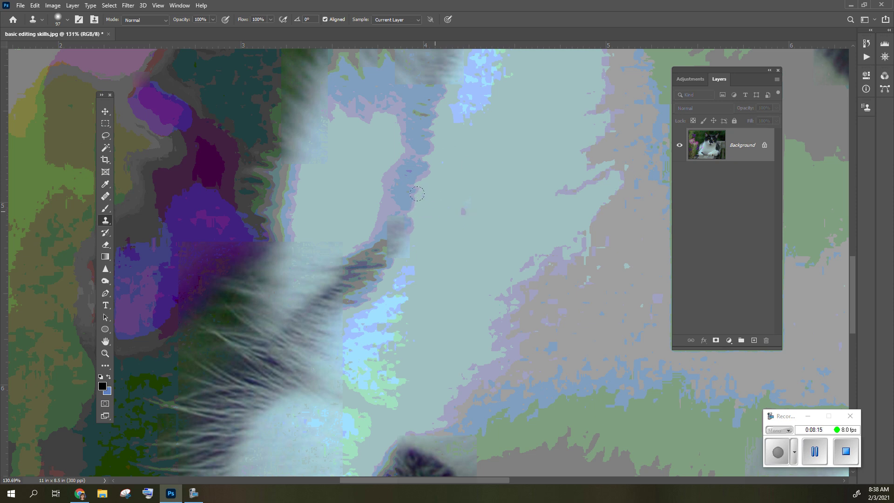
pyautogui.click(451, 212)
# Clone dark fur onto the end of the lower stripe and light fur across the gap beneath the upper stripe.
pyautogui.keyDown('alt'); pyautogui.click(367, 273); pyautogui.keyUp('alt')
pyautogui.moveTo(389, 231); pyautogui.dragTo(379, 222)
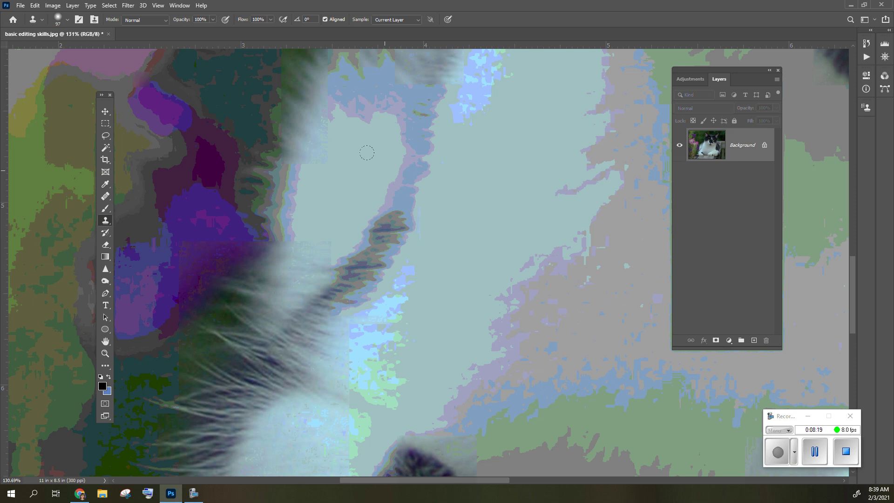
pyautogui.keyDown('alt'); pyautogui.click(387, 110); pyautogui.keyUp('alt')
pyautogui.click(418, 160)
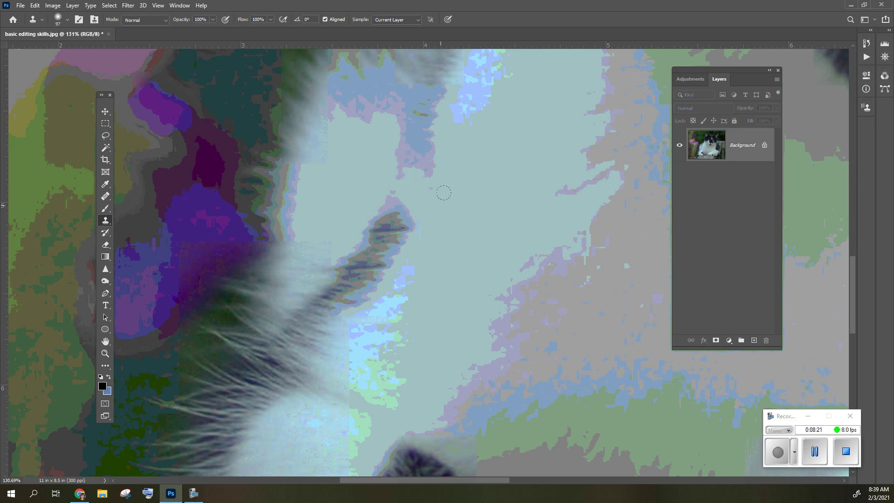
pyautogui.hotkey('ctrl', 'z')
pyautogui.hotkey('ctrl', 'z')
pyautogui.hotkey('ctrl', 'z')
pyautogui.hotkey('ctrl', 'z')
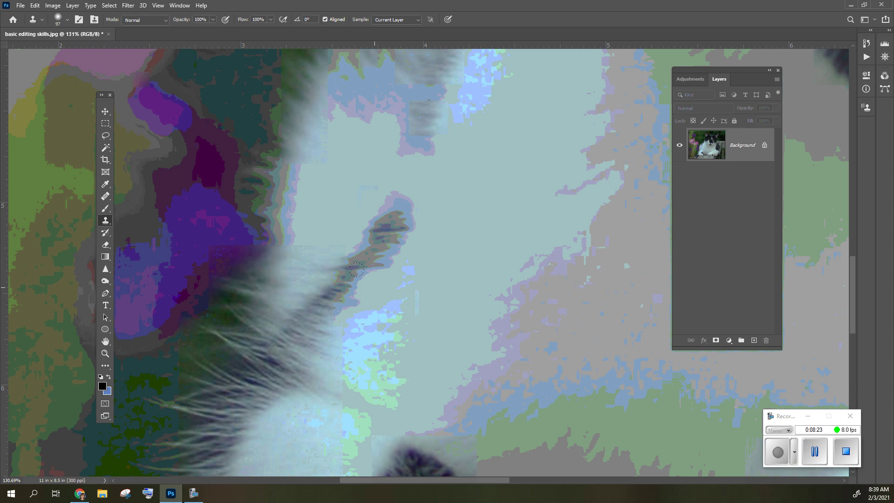
# Clone the upper dark stripe down through the gap so it joins the lower stripe.
pyautogui.moveTo(375, 200); pyautogui.dragTo(392, 223)
pyautogui.moveTo(398, 148)
pyautogui.mouseDown()
pyautogui.moveTo(385, 172)
pyautogui.moveTo(379, 238)
pyautogui.mouseUp()
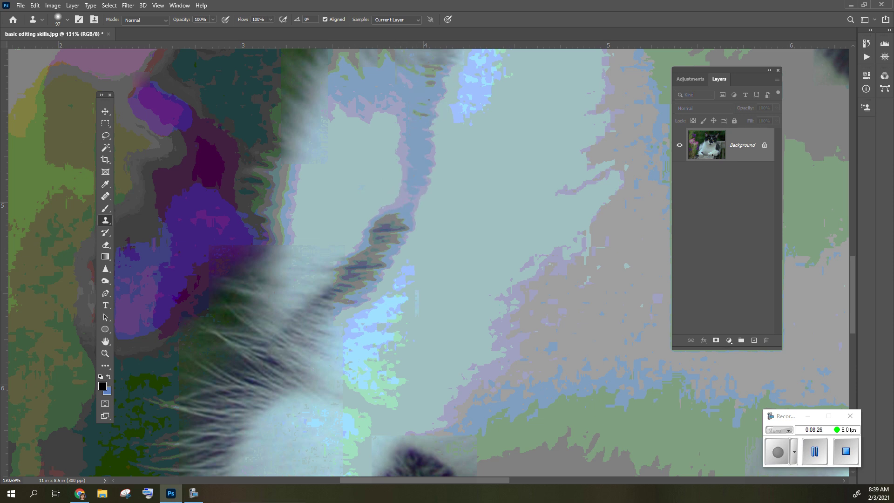
pyautogui.hotkey('ctrl', 'z')
pyautogui.hotkey('ctrl', 'z')
pyautogui.hotkey('ctrl', 'z')
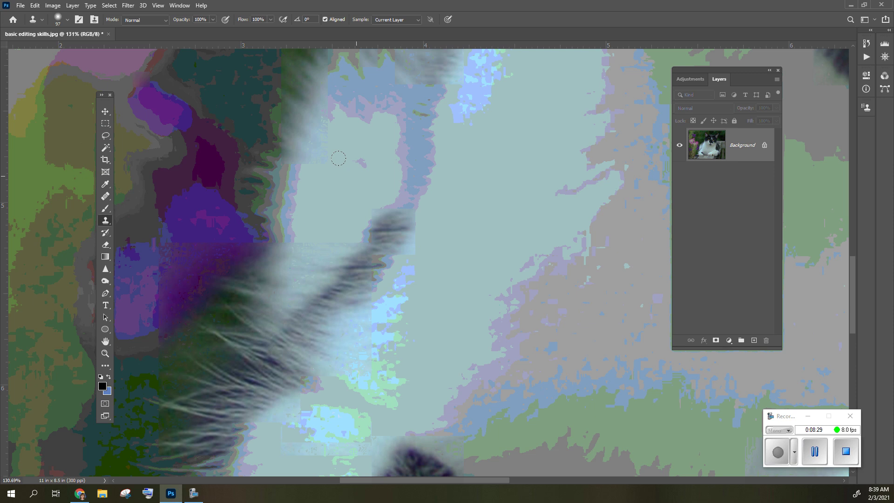
pyautogui.click(400, 269)
pyautogui.hotkey('ctrl', 'z')
# Clone neighbouring paw fur over the upper part of the dark vertical streak on the cat's paw.
pyautogui.click(103, 344)
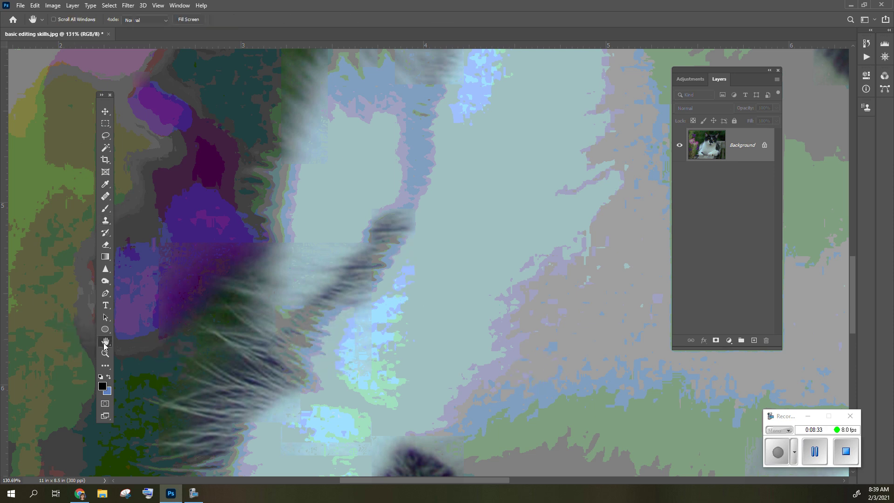
pyautogui.moveTo(647, 409); pyautogui.dragTo(274, 106)
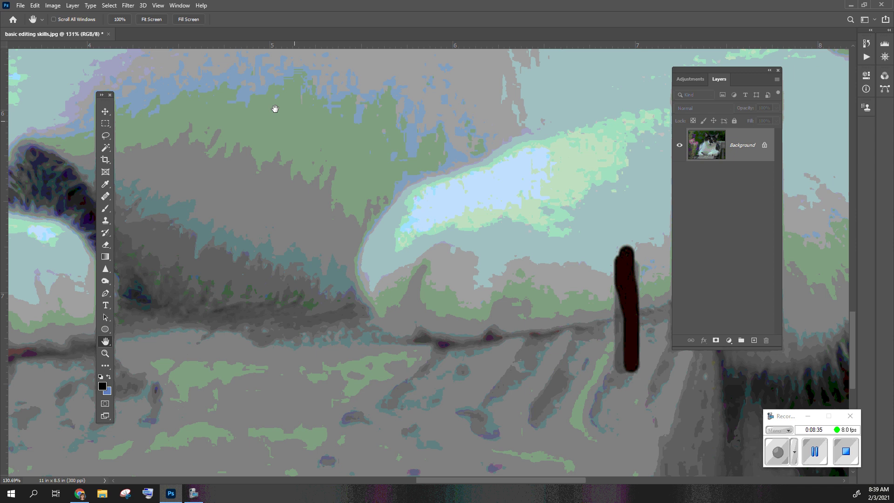
pyautogui.moveTo(600, 367)
pyautogui.mouseDown()
pyautogui.moveTo(451, 278)
pyautogui.moveTo(411, 320)
pyautogui.mouseUp()
pyautogui.moveTo(396, 275); pyautogui.dragTo(417, 317)
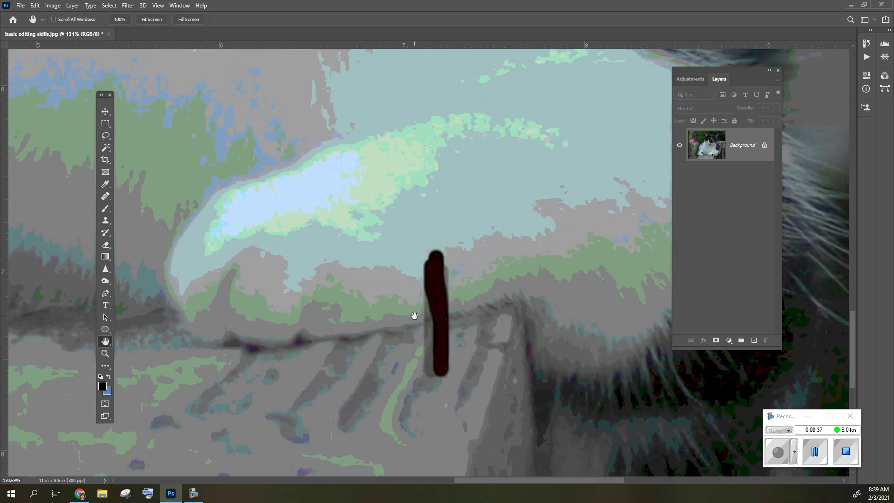
pyautogui.click(105, 220)
pyautogui.moveTo(436, 261)
pyautogui.mouseDown()
pyautogui.moveTo(461, 265)
pyautogui.moveTo(378, 256)
pyautogui.moveTo(415, 245)
pyautogui.moveTo(398, 260)
pyautogui.moveTo(400, 284)
pyautogui.moveTo(411, 286)
pyautogui.moveTo(395, 284)
pyautogui.moveTo(390, 316)
pyautogui.moveTo(407, 325)
pyautogui.moveTo(430, 295)
pyautogui.moveTo(419, 296)
pyautogui.moveTo(483, 263)
pyautogui.moveTo(497, 287)
pyautogui.mouseUp()
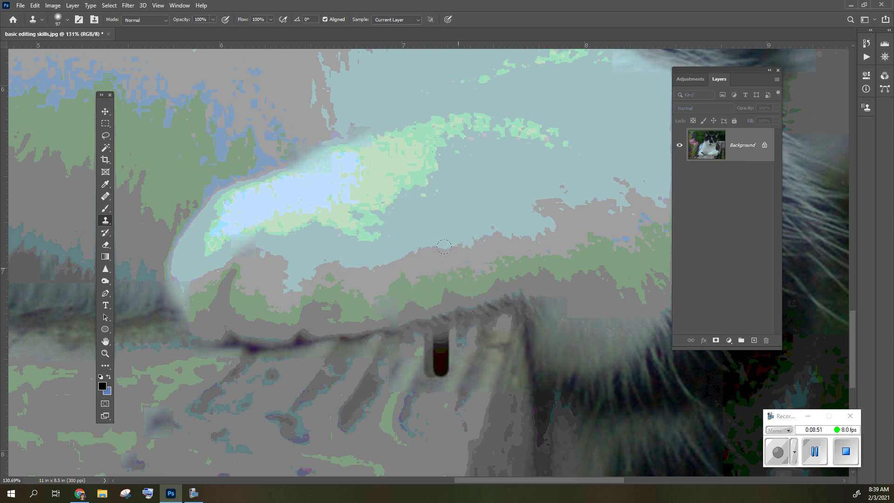
pyautogui.keyDown('alt'); pyautogui.click(500, 237); pyautogui.keyUp('alt')
pyautogui.moveTo(468, 258); pyautogui.dragTo(442, 278)
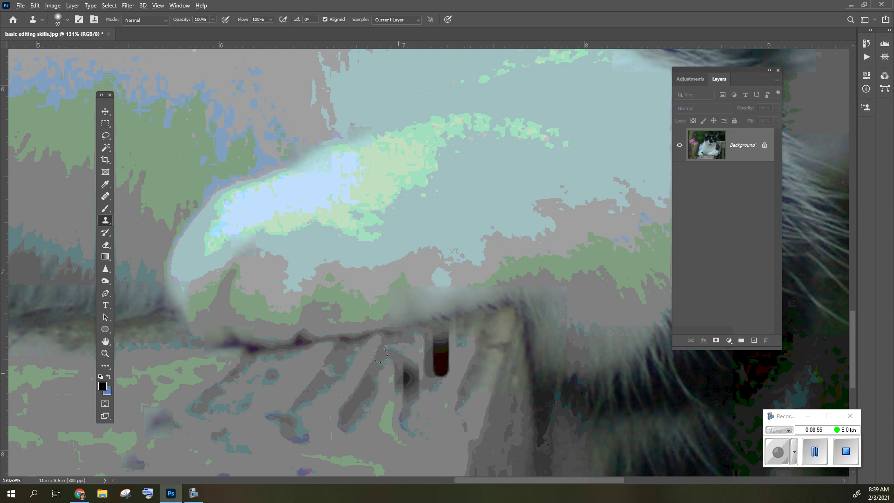
# Sample the wooden board beside the streak and clone it over the streak's lower end.
pyautogui.keyDown('alt'); pyautogui.click(398, 373); pyautogui.keyUp('alt')
pyautogui.hotkey('ctrl', 'alt', 'z')
pyautogui.hotkey('ctrl', 'alt', 'z')
pyautogui.hotkey('ctrl', 'alt', 'z')
pyautogui.hotkey('ctrl', 'alt', 'z')
pyautogui.hotkey('ctrl', 'alt', 'z')
pyautogui.hotkey('ctrl', 'alt', 'z')
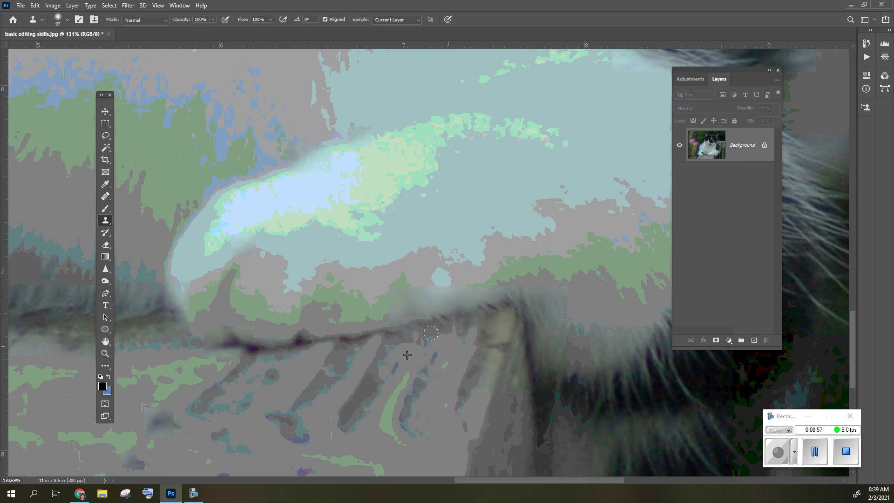
# Touch up the paw's lower edge and the wood grain beneath it with cloned samples from nearby.
pyautogui.keyDown('alt'); pyautogui.click(390, 326); pyautogui.keyUp('alt')
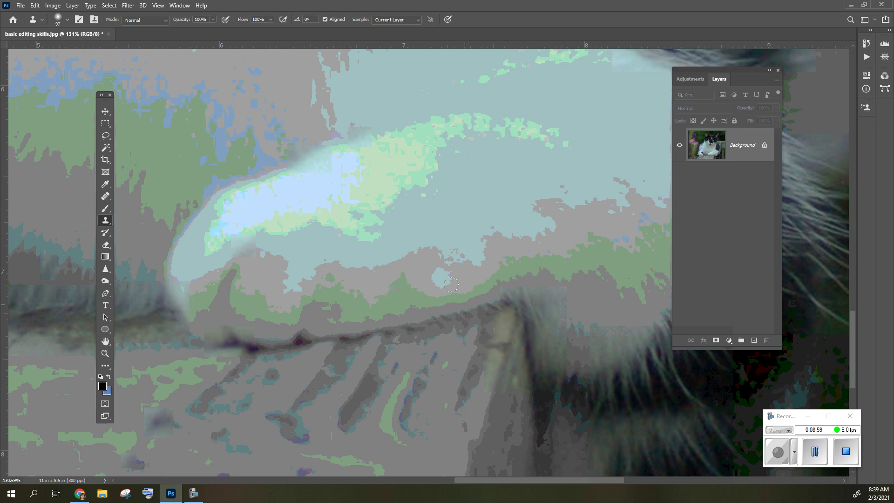
pyautogui.keyDown('alt'); pyautogui.click(489, 301); pyautogui.keyUp('alt')
pyautogui.click(440, 327)
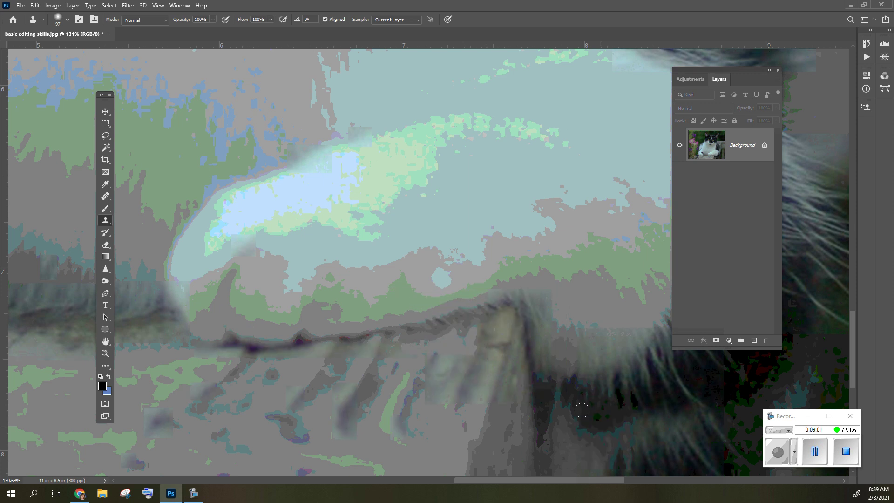
pyautogui.hotkey('ctrl', 'shift', 'z')
pyautogui.hotkey('ctrl', 'shift', 'z')
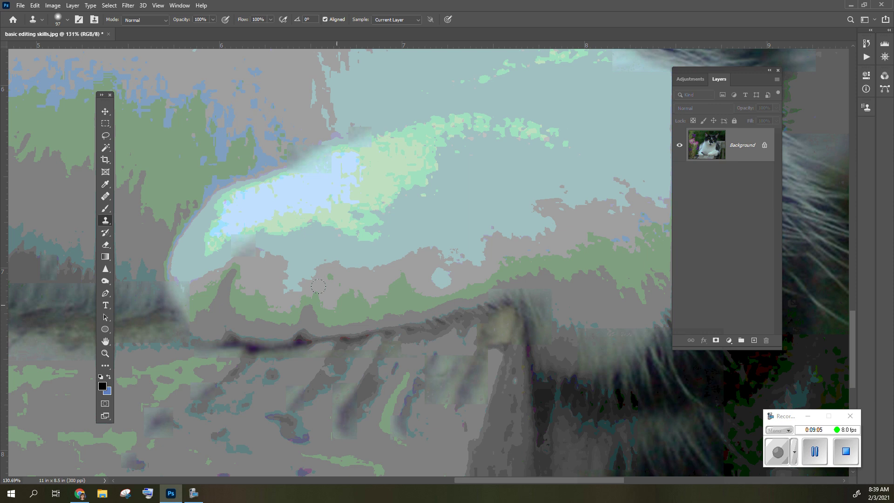
pyautogui.hotkey('ctrl', 'shift', 'z')
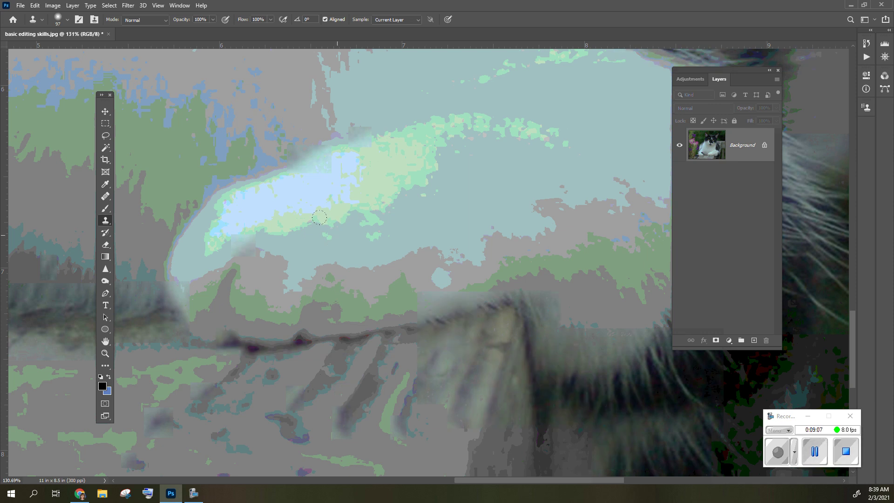
pyautogui.hotkey('ctrl', 'shift', 'z')
pyautogui.hotkey('ctrl', 'shift', 'z')
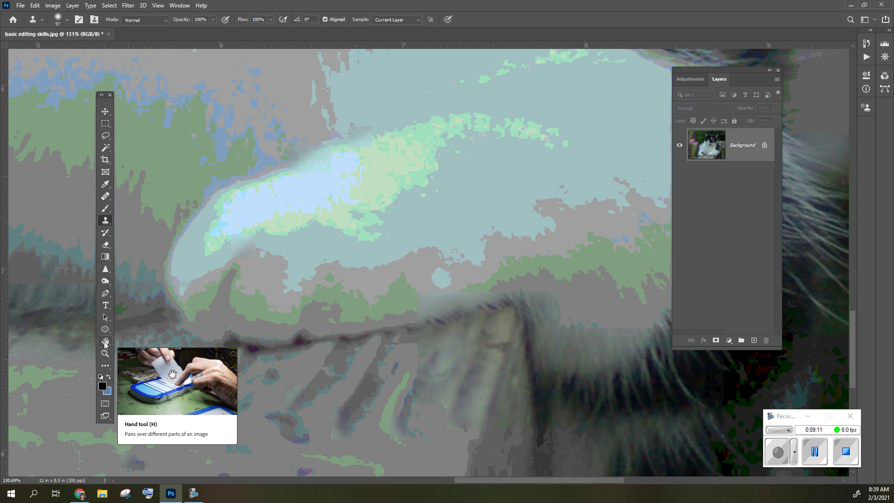
pyautogui.hotkey('ctrl', 'shift', 'z')
# Apply a Brightness/Contrast adjustment to the whole photo with brightness 38 and contrast 30, comparing it with the original through the preview.
pyautogui.doubleClick(106, 343)
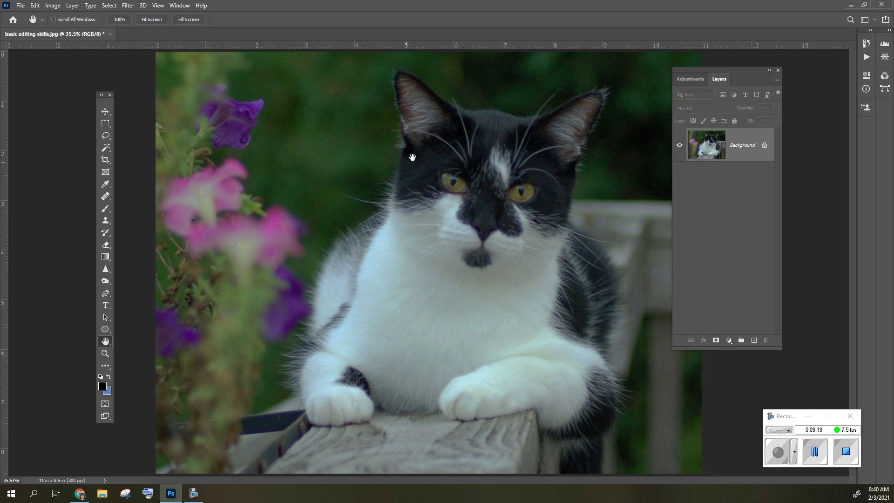
pyautogui.click(54, 6)
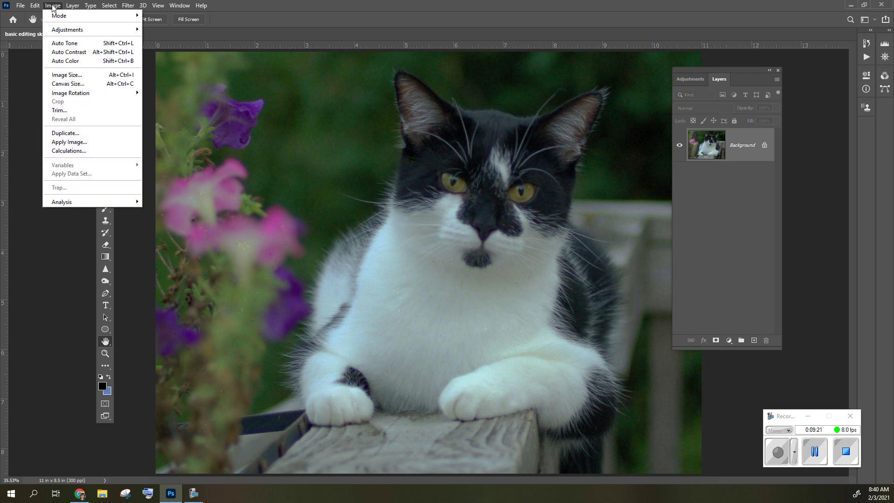
pyautogui.moveTo(54, 31)
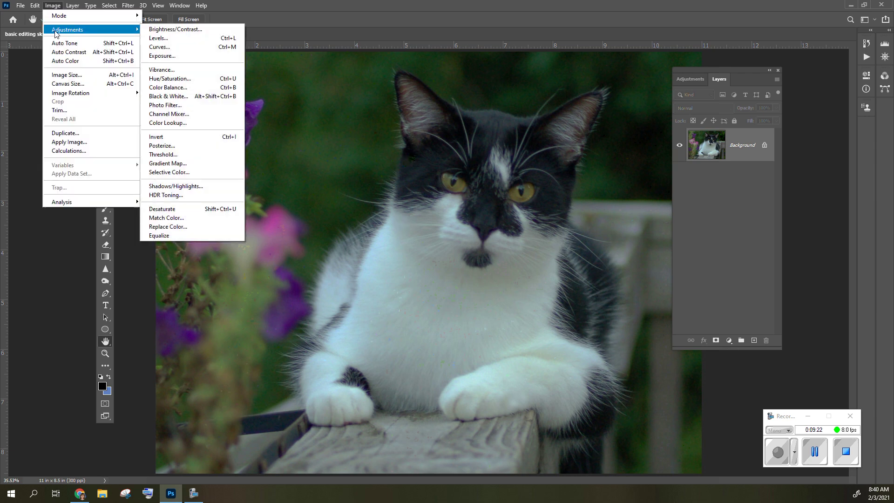
pyautogui.click(164, 30)
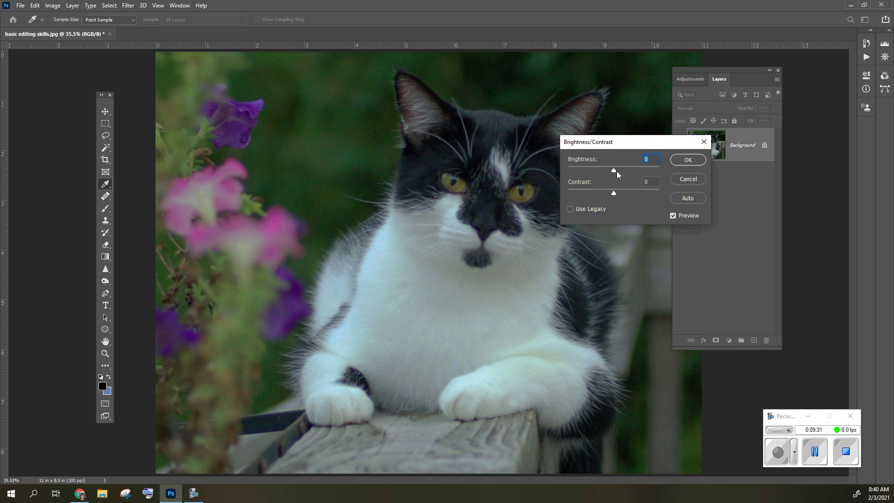
pyautogui.moveTo(612, 171)
pyautogui.mouseDown()
pyautogui.moveTo(621, 169)
pyautogui.moveTo(625, 194)
pyautogui.moveTo(625, 168)
pyautogui.mouseUp()
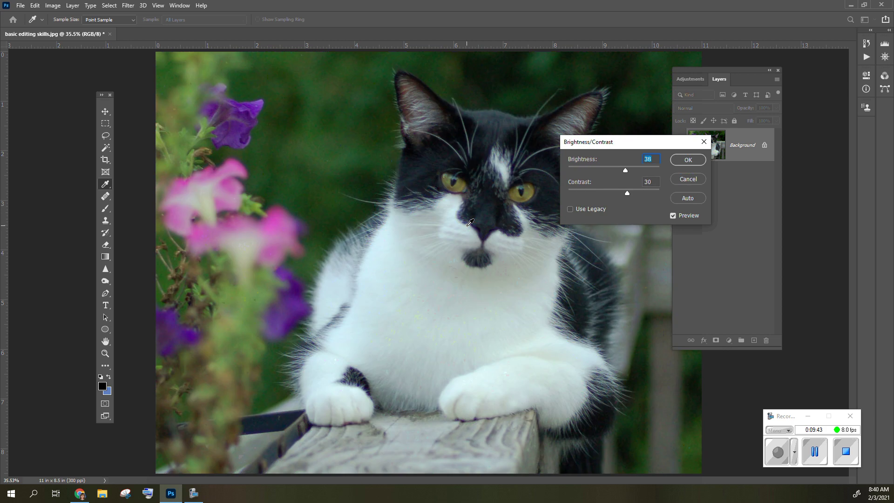
pyautogui.click(675, 216)
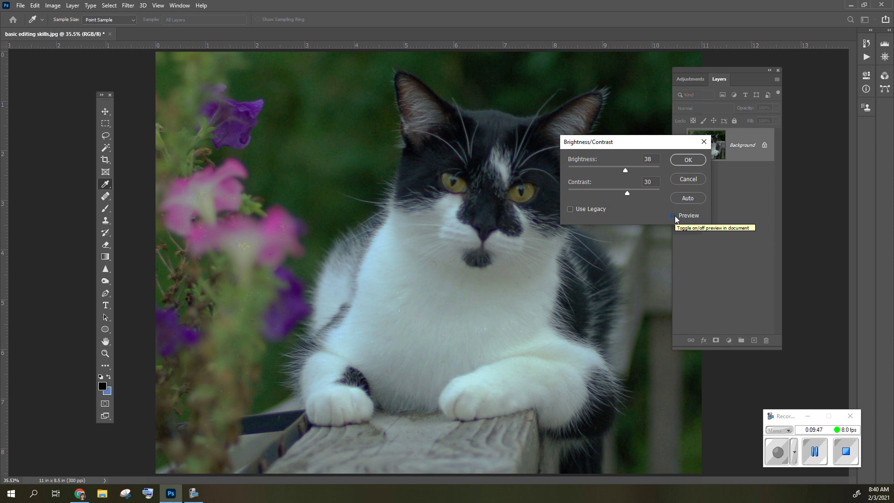
pyautogui.click(674, 217)
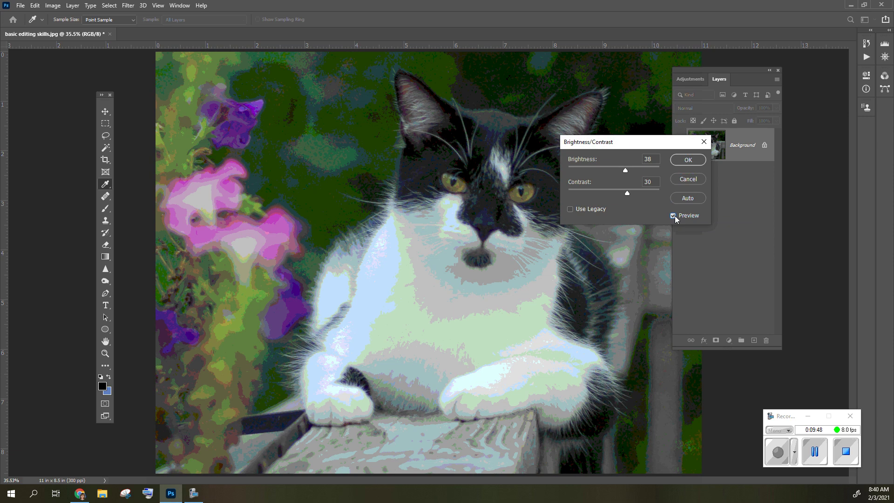
pyautogui.click(688, 160)
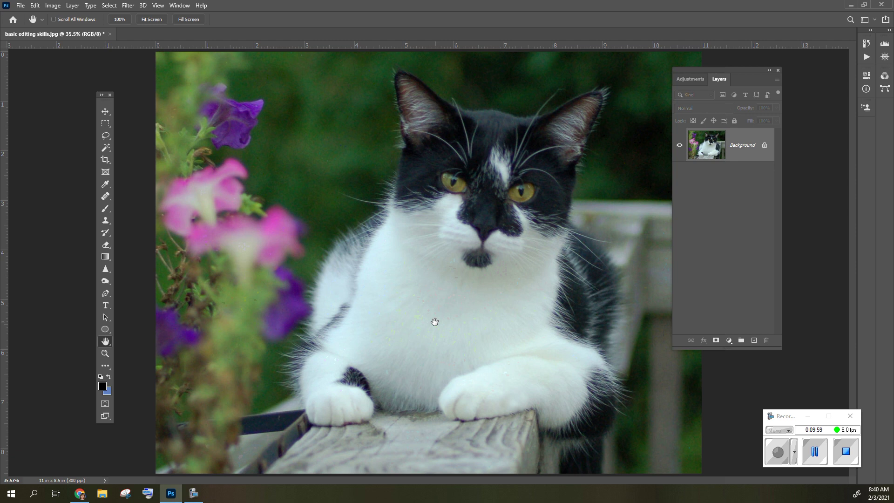
# Save the edited photo as a new JPEG named "dukowoijv" in the "2 photo s2 2021" folder, at Maximum quality 12 with Baseline ("Standard") format.
pyautogui.click(20, 5)
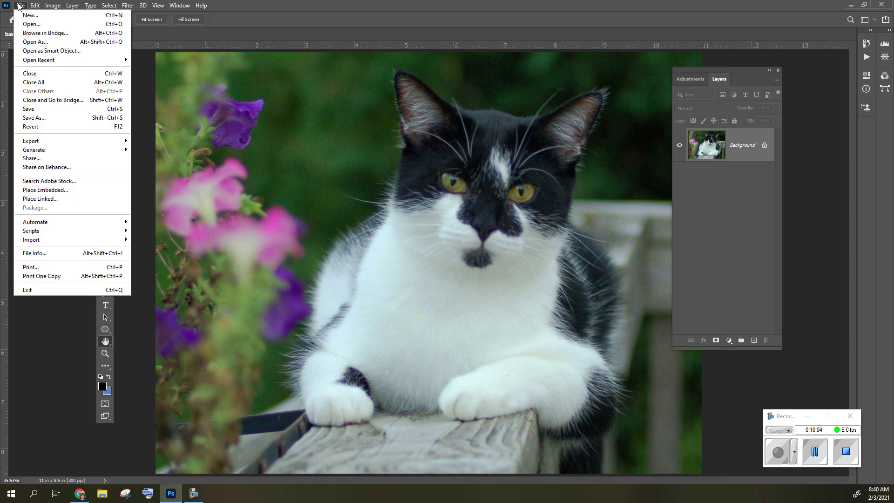
pyautogui.click(42, 117)
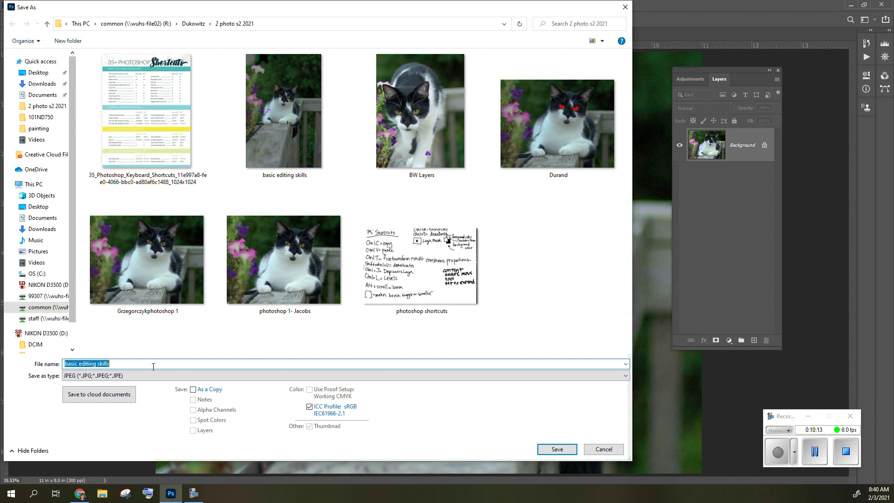
pyautogui.write('dukowoijv')
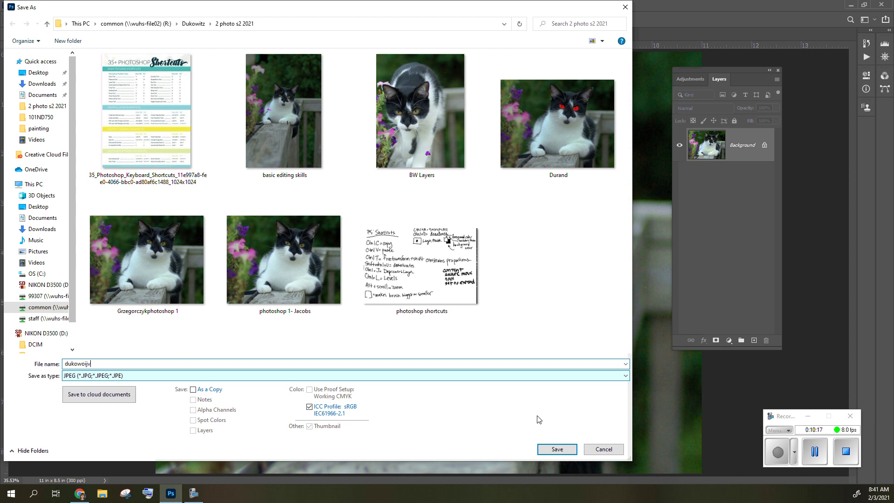
pyautogui.click(552, 450)
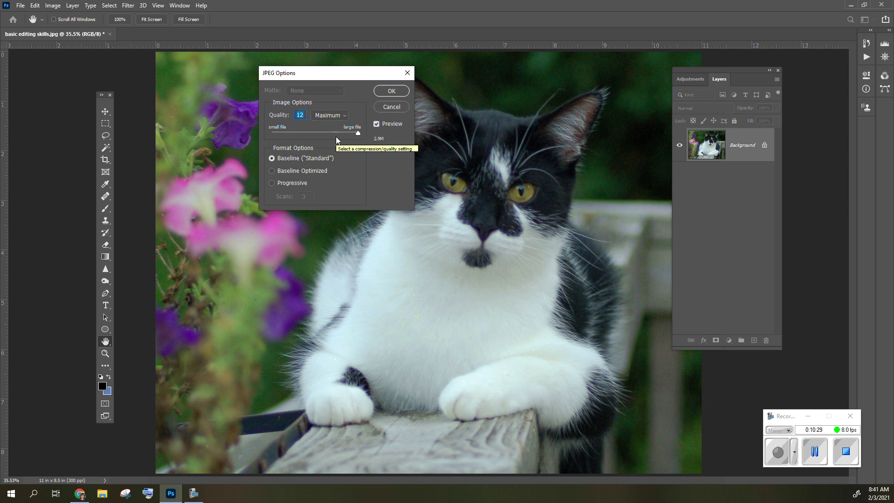
pyautogui.click(390, 92)
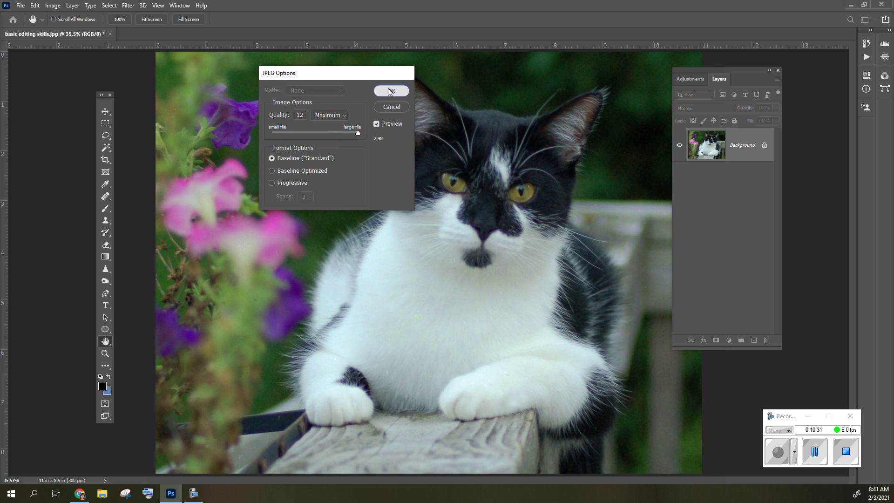